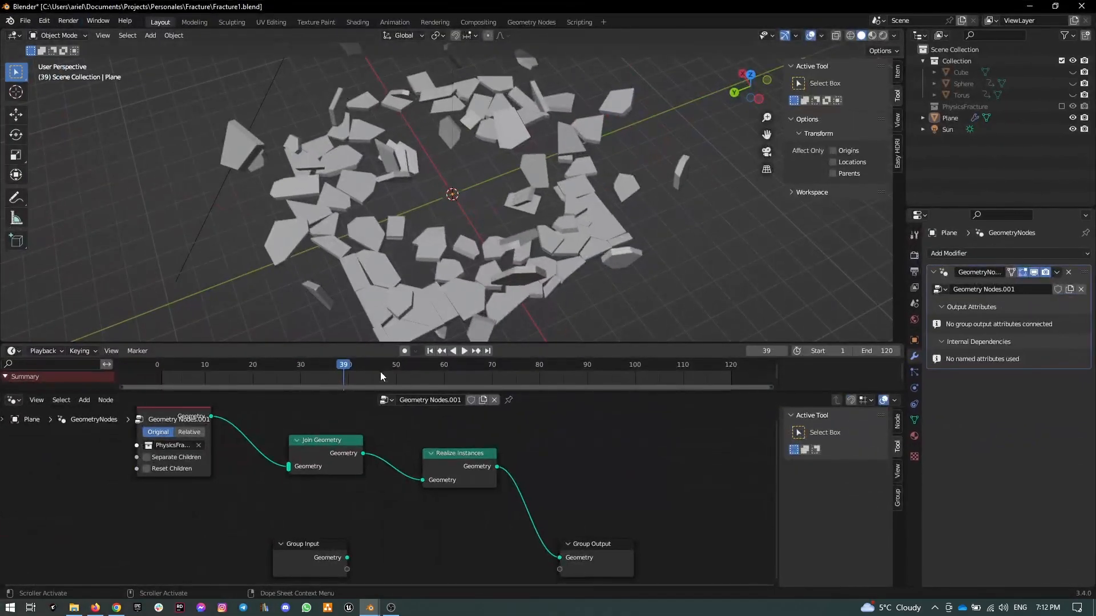
# Rewind the finished fracture simulation to frame 0 and switch to the Base.blend scene
pyautogui.moveTo(380, 372); pyautogui.dragTo(152, 378)
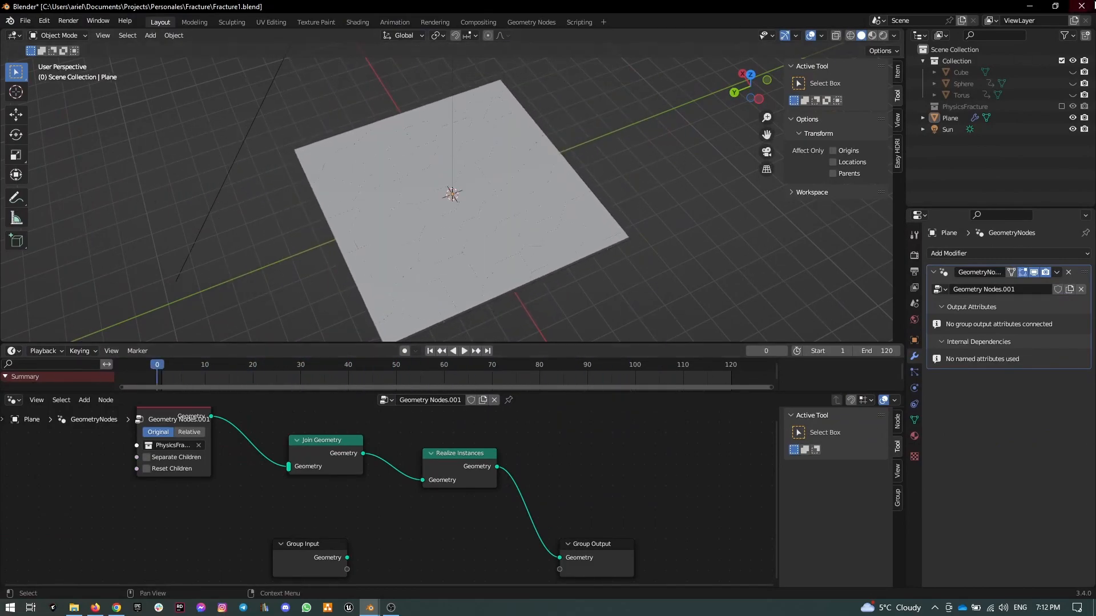
pyautogui.moveTo(774, 10); pyautogui.dragTo(365, 615)
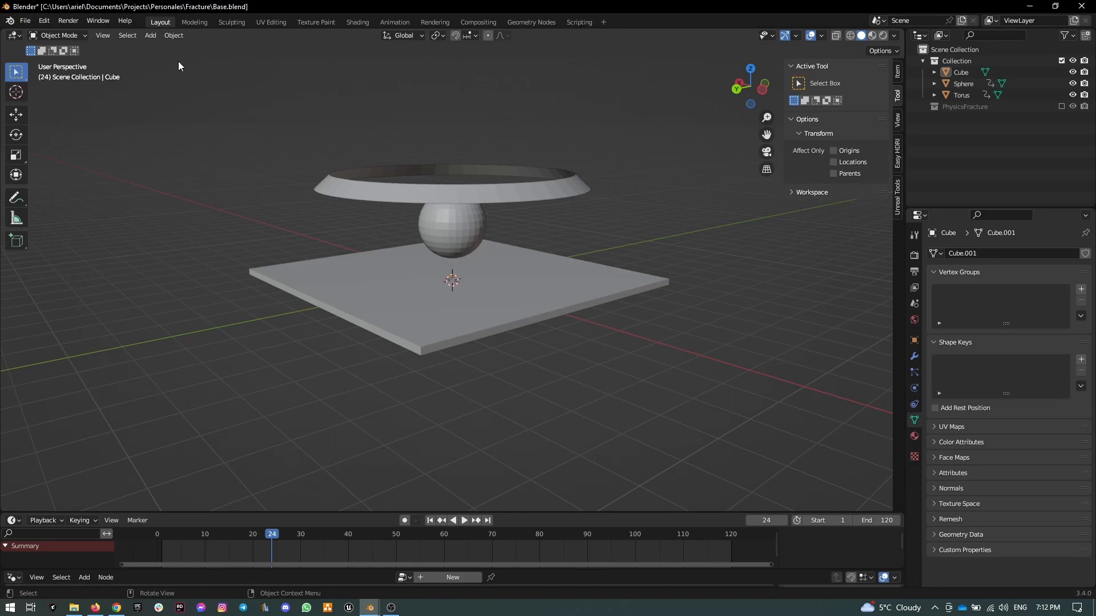
# Check in the add-on preferences that NewTek MDD format and Cell Fracture are enabled, filtering the list by "frac" for the latter
pyautogui.click(44, 21)
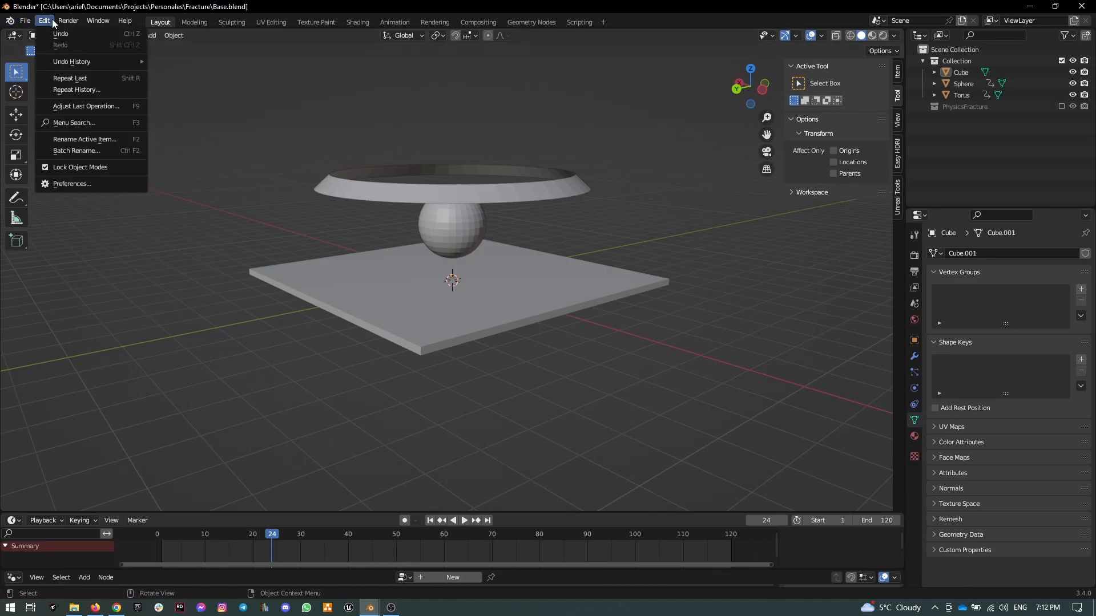
pyautogui.click(118, 183)
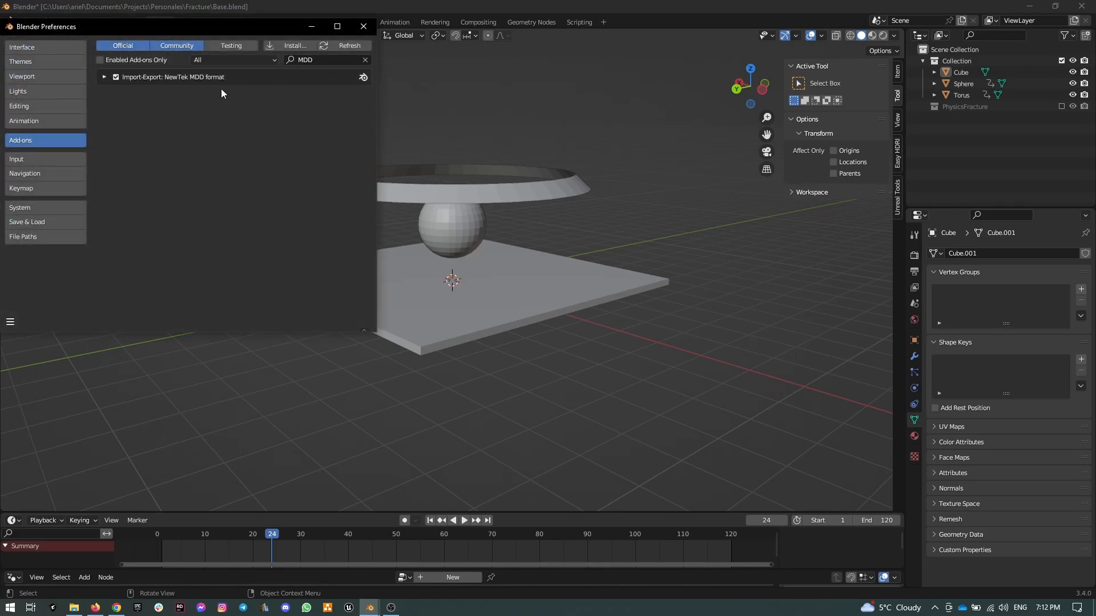
pyautogui.moveTo(263, 25); pyautogui.dragTo(440, 67)
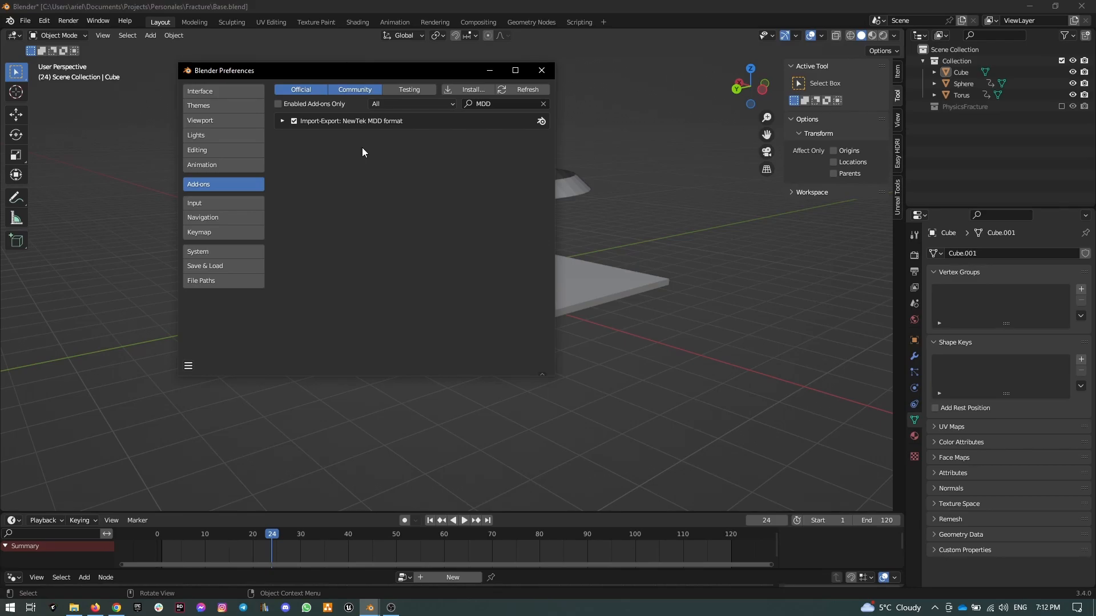
pyautogui.doubleClick(507, 105)
pyautogui.press('BackSpace')
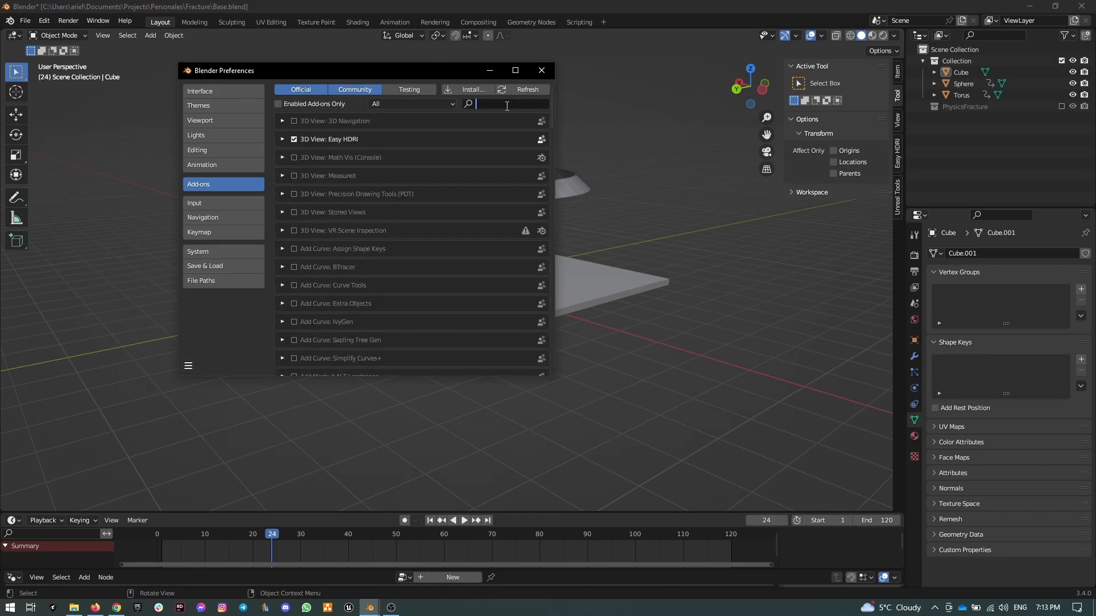
pyautogui.write('frac')
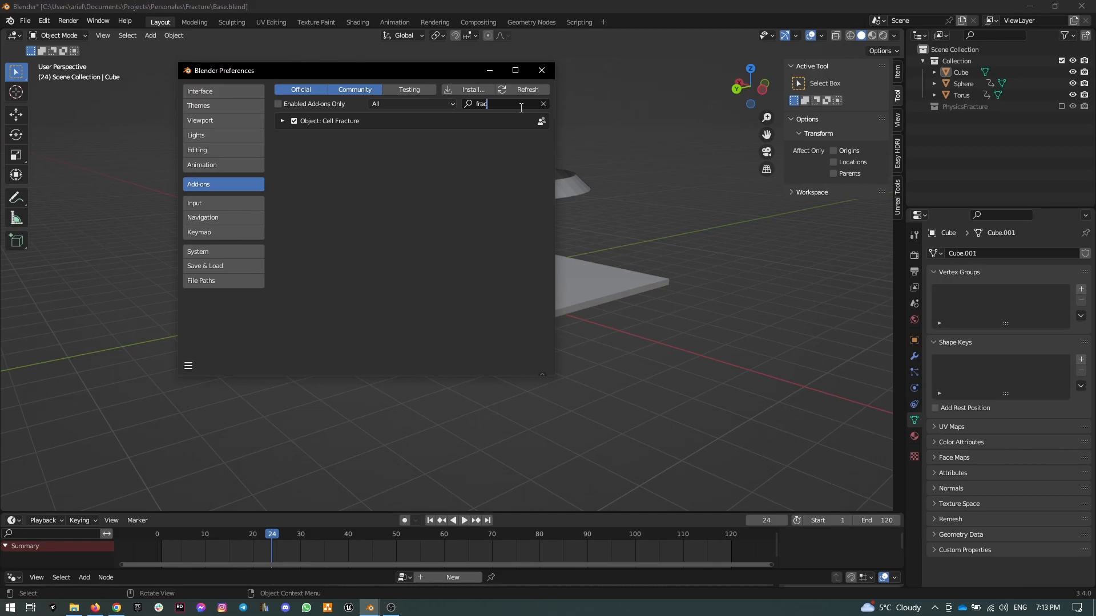
pyautogui.click(542, 103)
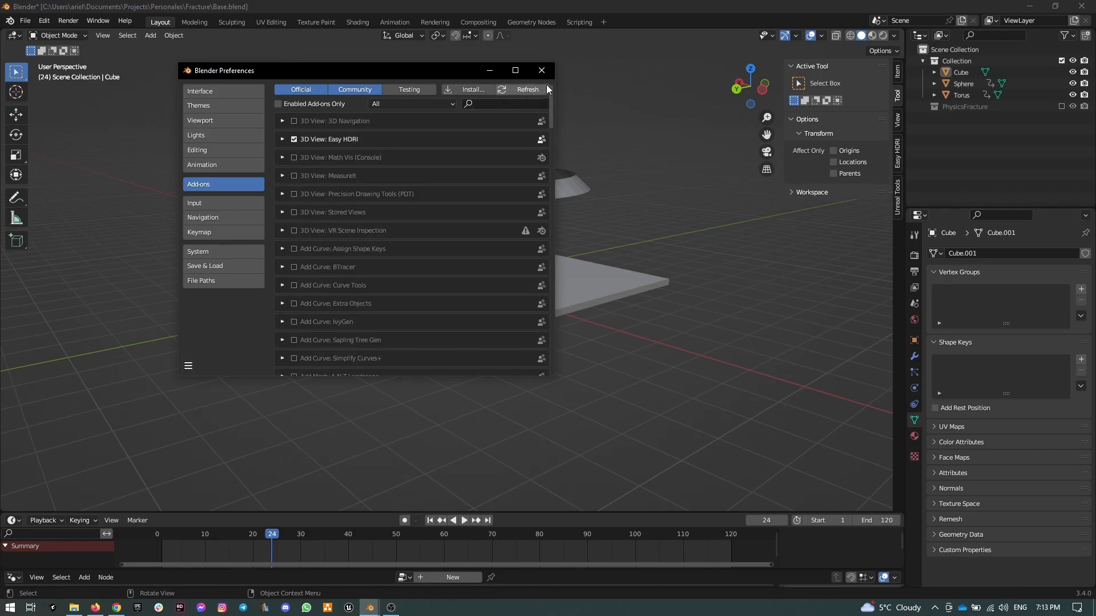
pyautogui.click(543, 70)
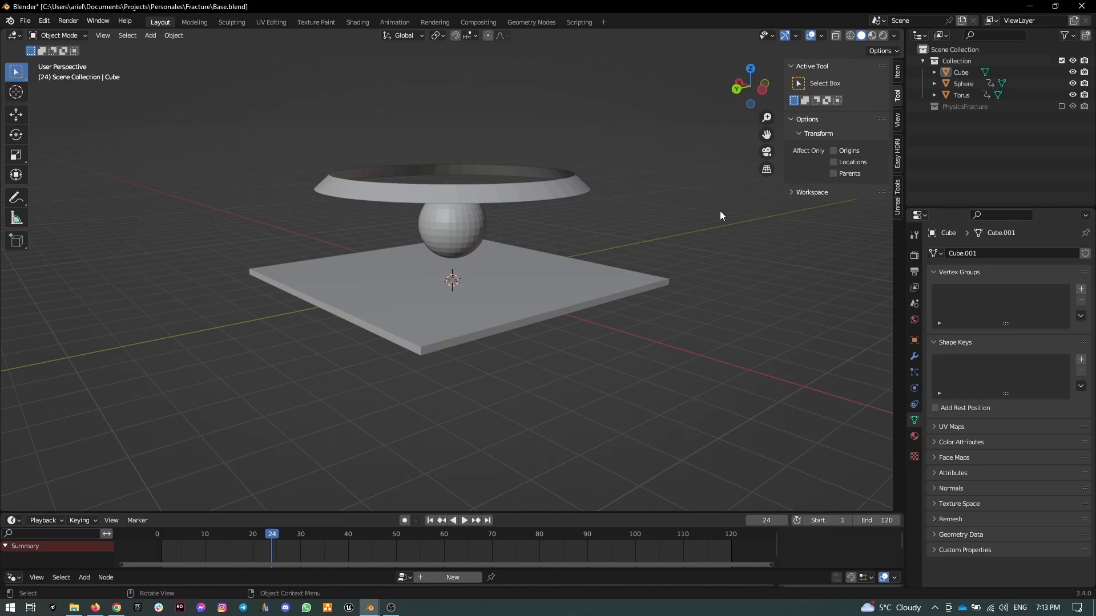
# Show the Unreal Tools Vertex Animation settings and read the forum post "Vertex Animation Script for Blender 3D Users" in Chrome, returning to Blender
pyautogui.click(898, 204)
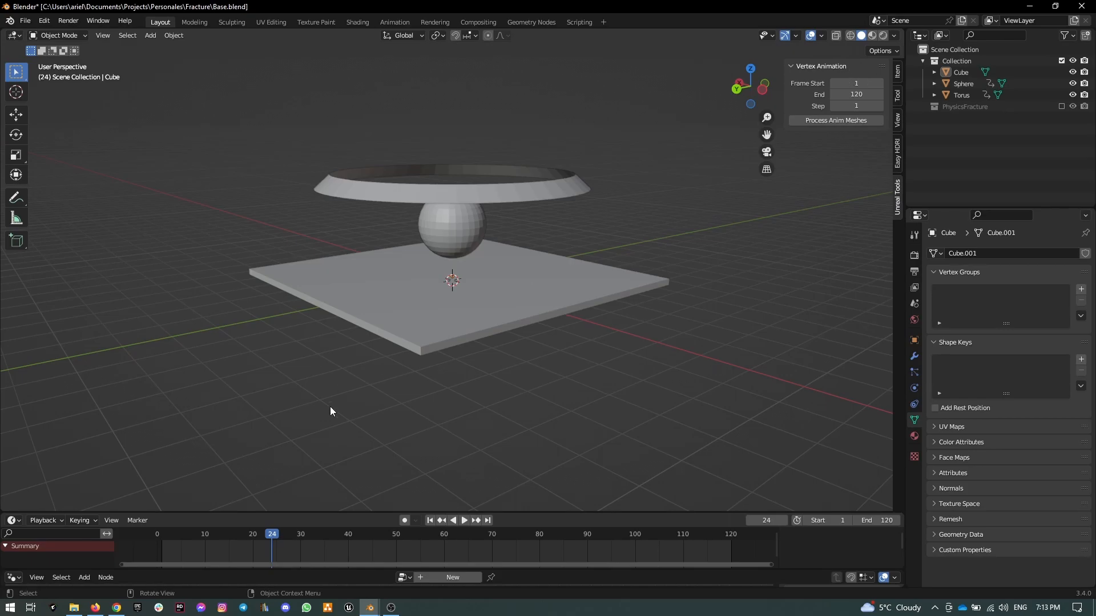
pyautogui.click(116, 608)
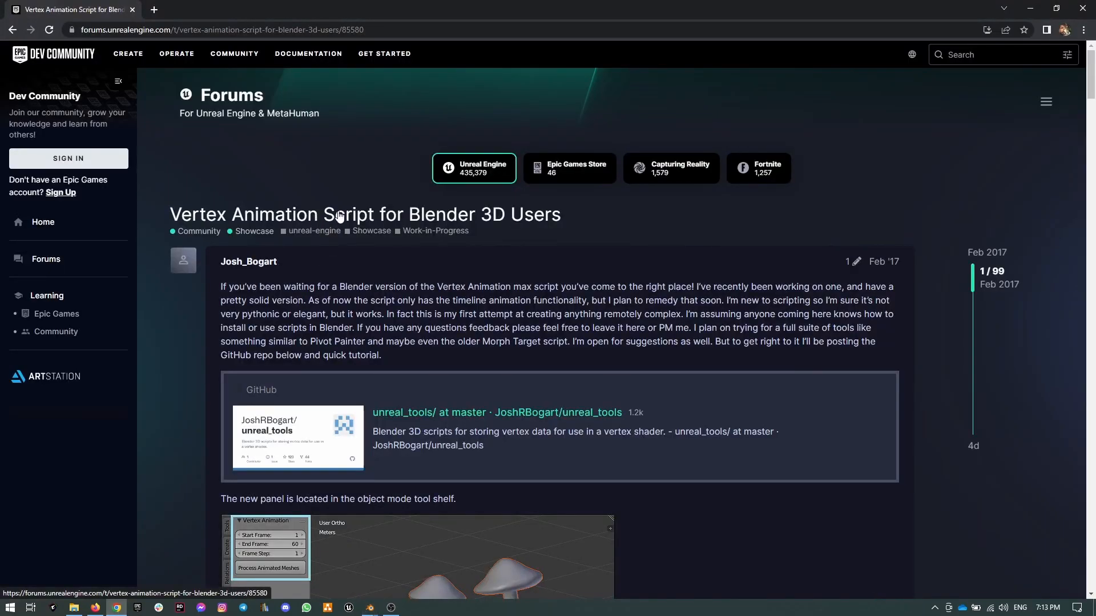
pyautogui.scroll(-3, 556, 228)
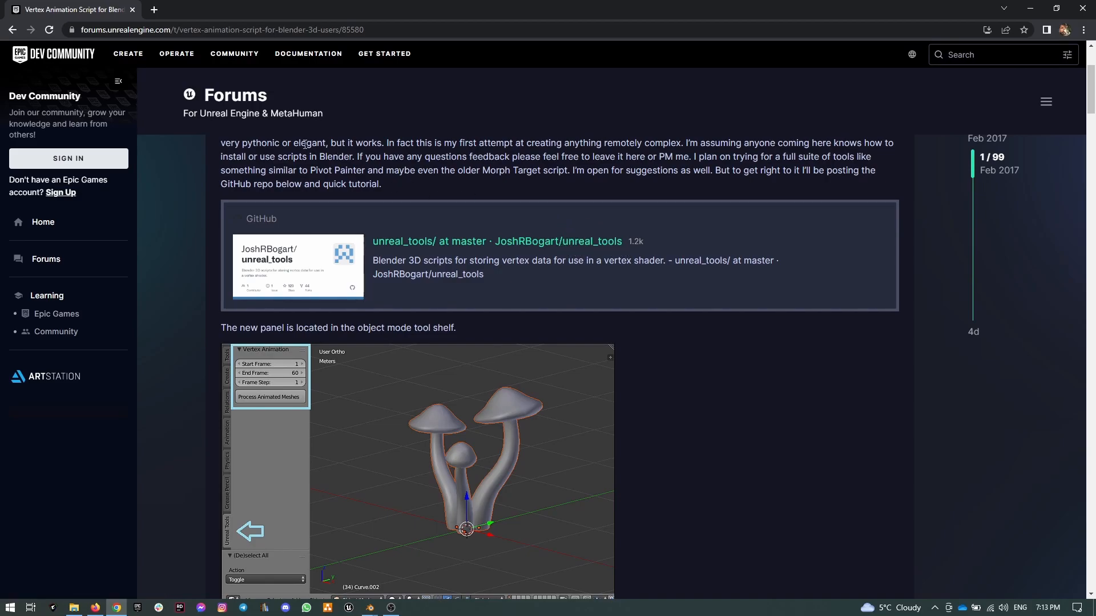
pyautogui.scroll(2, 571, 158)
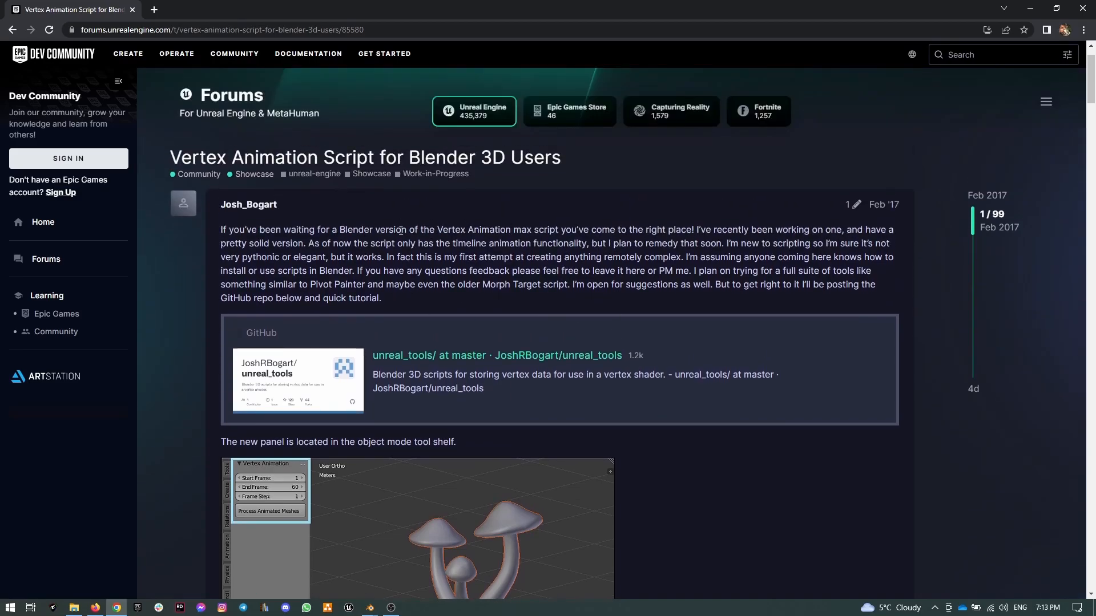
pyautogui.moveTo(221, 231)
pyautogui.mouseDown()
pyautogui.moveTo(308, 244)
pyautogui.moveTo(399, 283)
pyautogui.moveTo(395, 298)
pyautogui.moveTo(210, 228)
pyautogui.moveTo(502, 273)
pyautogui.mouseUp()
pyautogui.click(218, 231)
pyautogui.click(505, 294)
pyautogui.click(1030, 8)
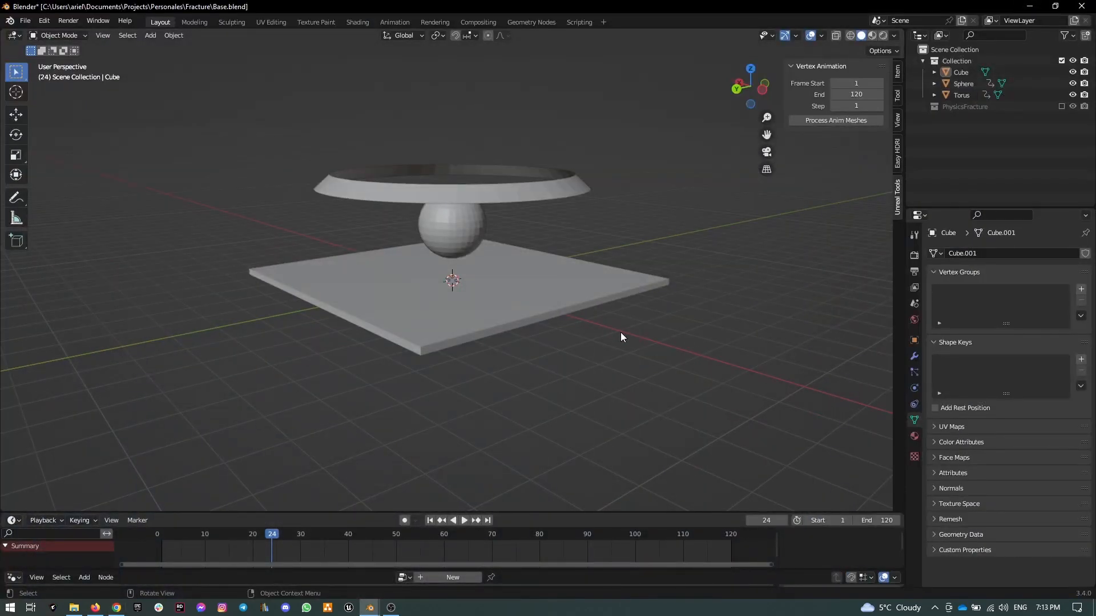
# Add a ground plane, scale it up about 11 times and lower it along Z by about 0.02 m beneath the slab
pyautogui.hotkey('shift', 'a')
pyautogui.moveTo(621, 332)
pyautogui.click(703, 337)
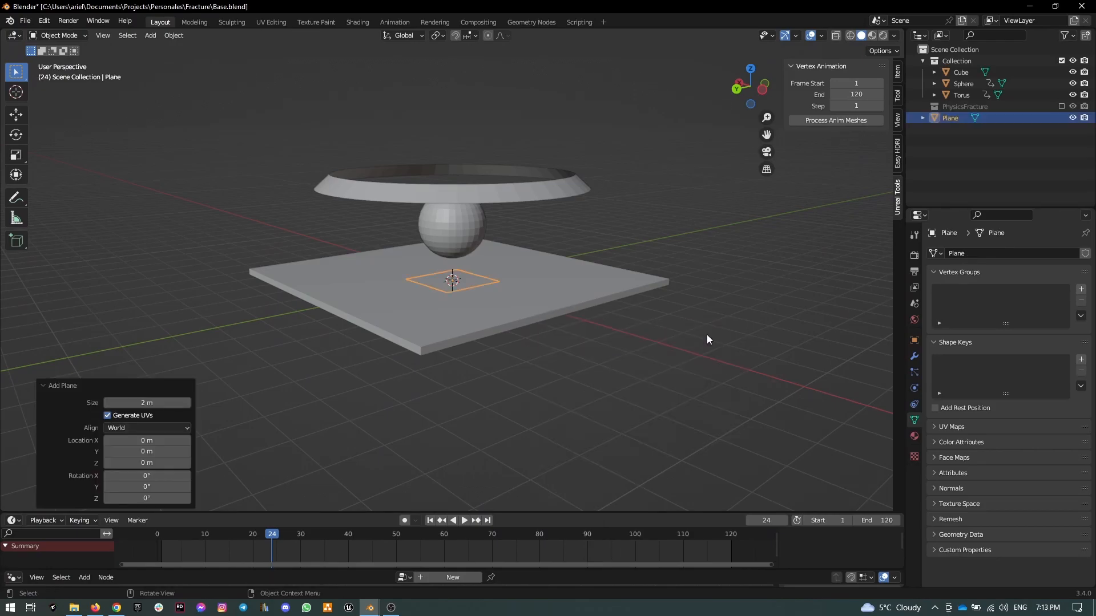
pyautogui.press('s')
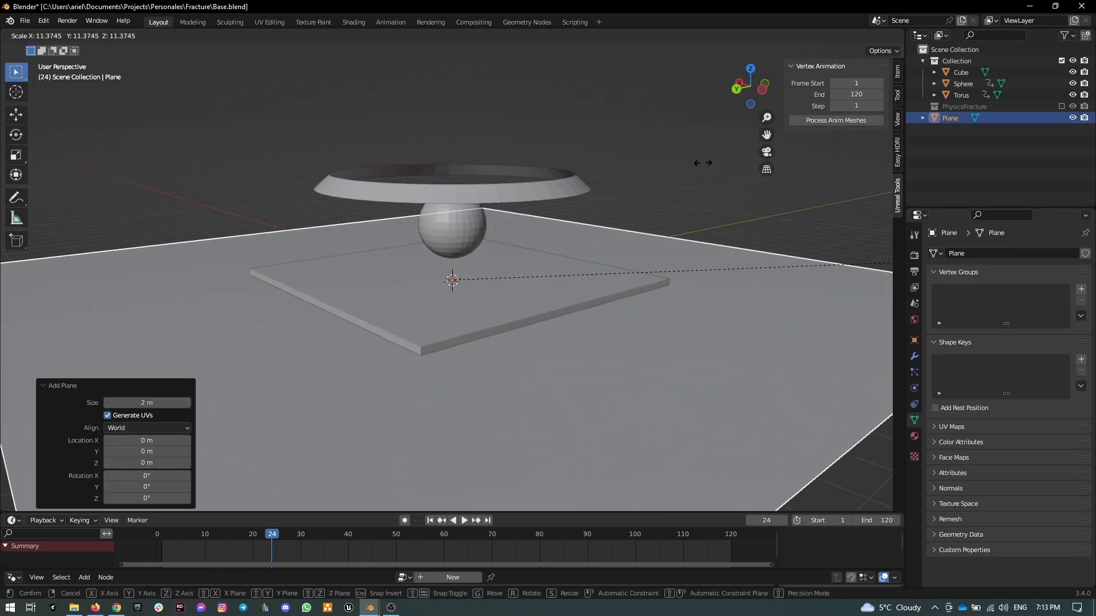
pyautogui.click(705, 168)
pyautogui.moveTo(558, 239); pyautogui.dragTo(587, 225, button='middle')
pyautogui.press('g')
pyautogui.press('z')
pyautogui.click(499, 254)
pyautogui.moveTo(502, 251)
pyautogui.mouseDown(button='middle')
pyautogui.moveTo(510, 254)
pyautogui.moveTo(492, 255)
pyautogui.mouseUp(button='middle')
# Make the ground plane a passive rigid body and show its physics properties
pyautogui.click(173, 36)
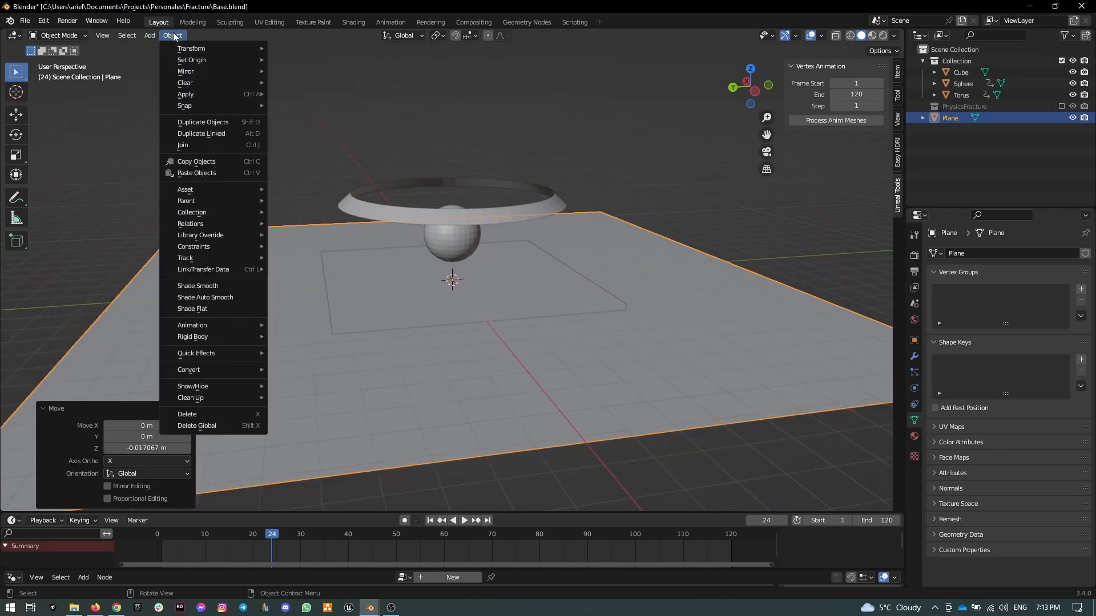
pyautogui.moveTo(251, 336)
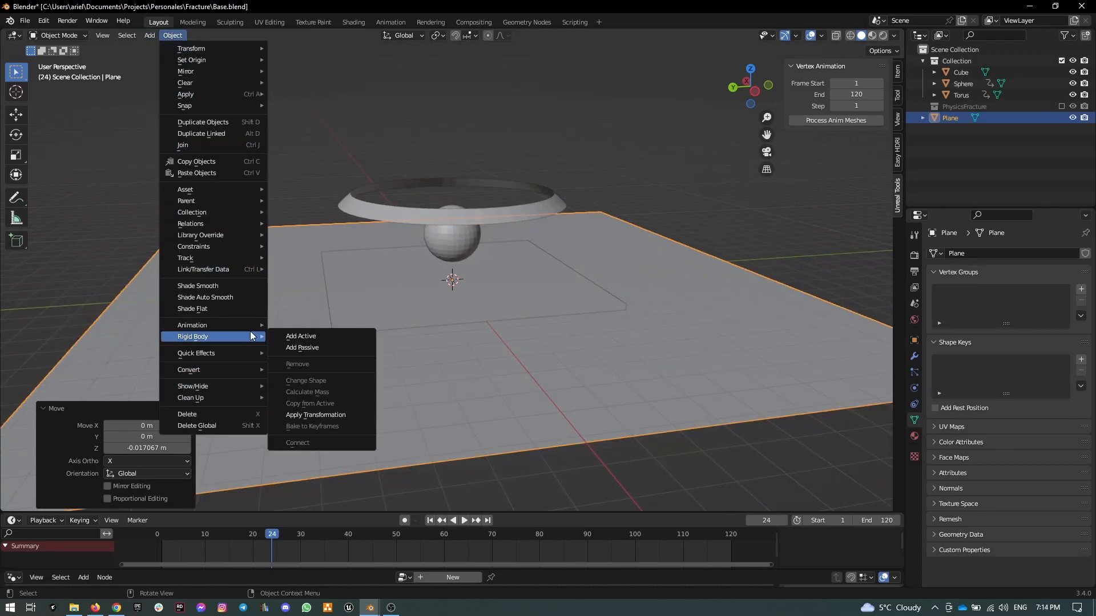
pyautogui.click(361, 348)
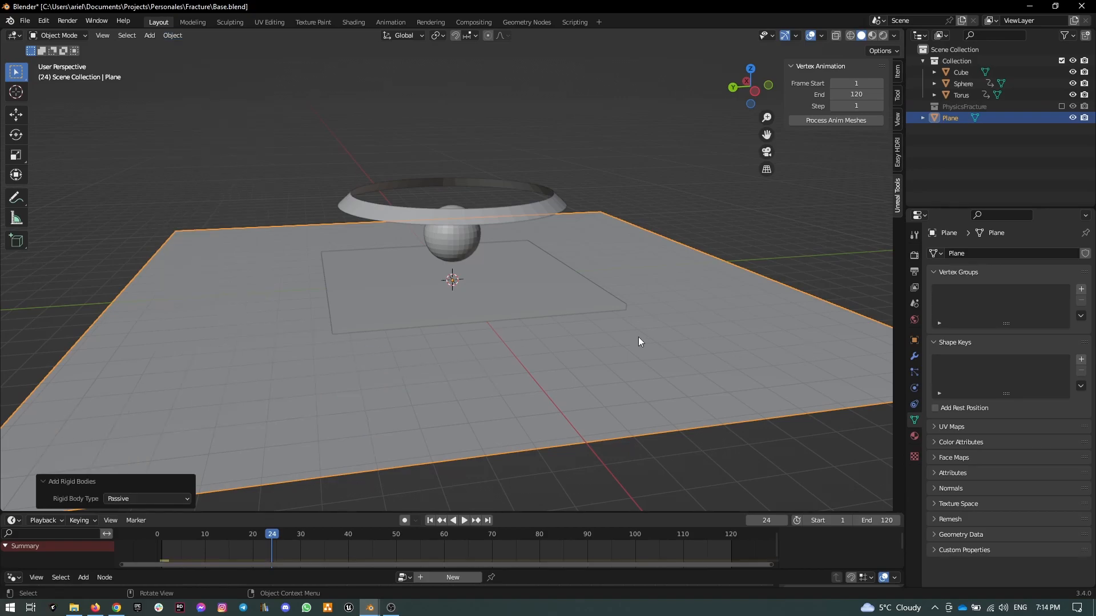
pyautogui.click(914, 405)
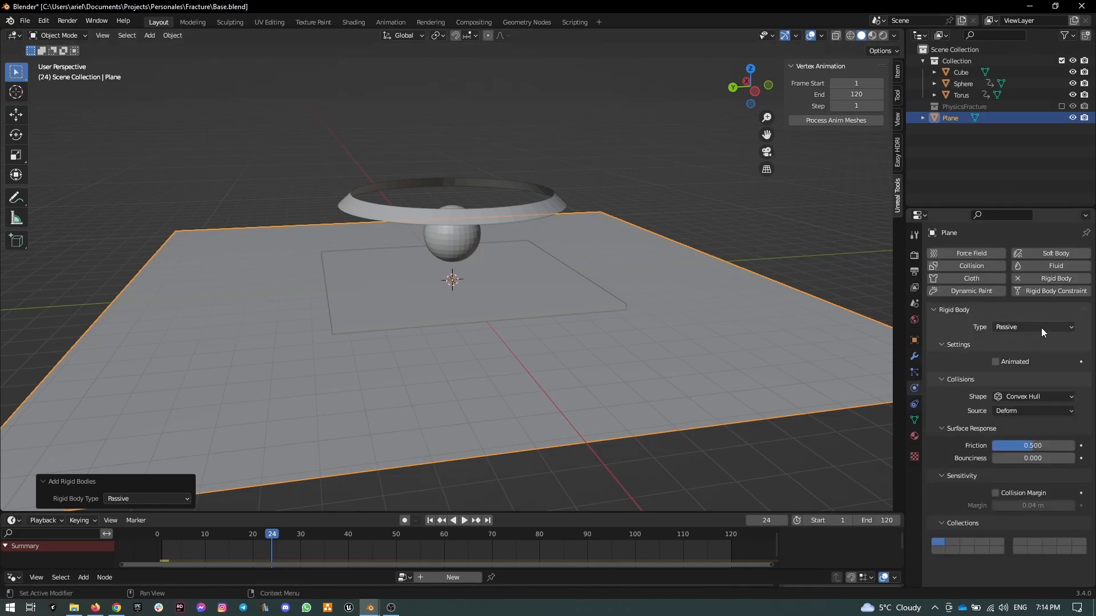
# Play the animation from frame 0 to preview the sphere and ring motion, and return to frame 0
pyautogui.moveTo(601, 200); pyautogui.dragTo(605, 200, button='middle')
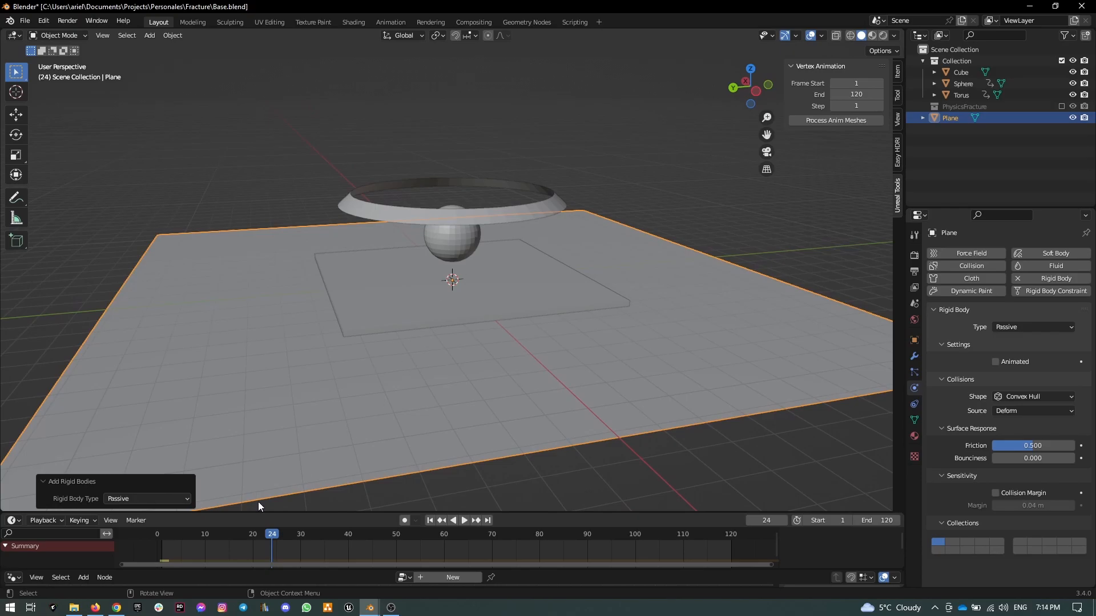
pyautogui.moveTo(237, 552); pyautogui.dragTo(161, 522)
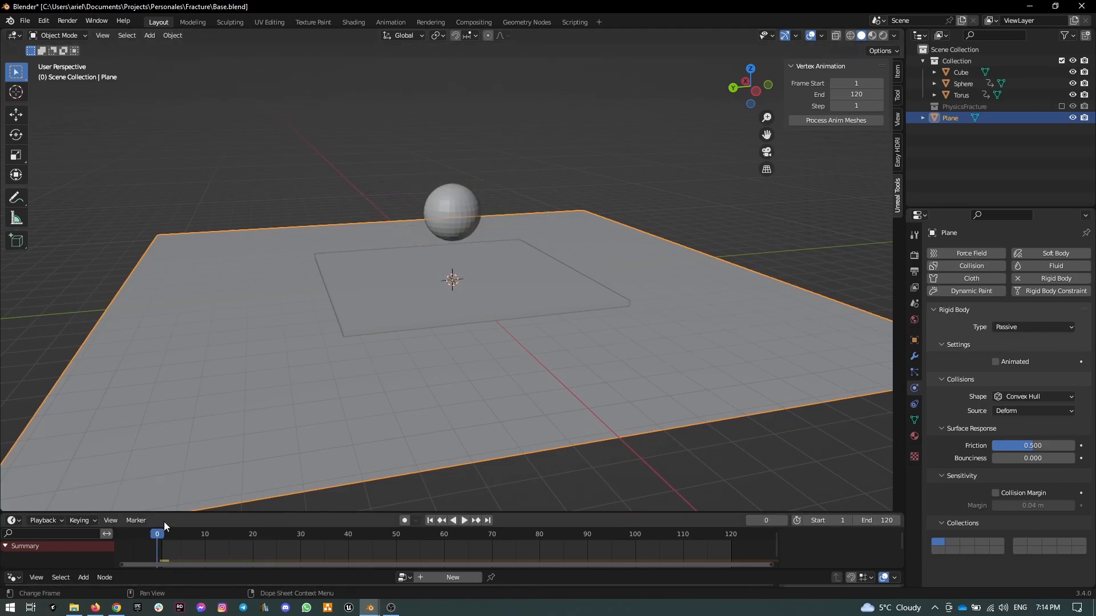
pyautogui.press('space')
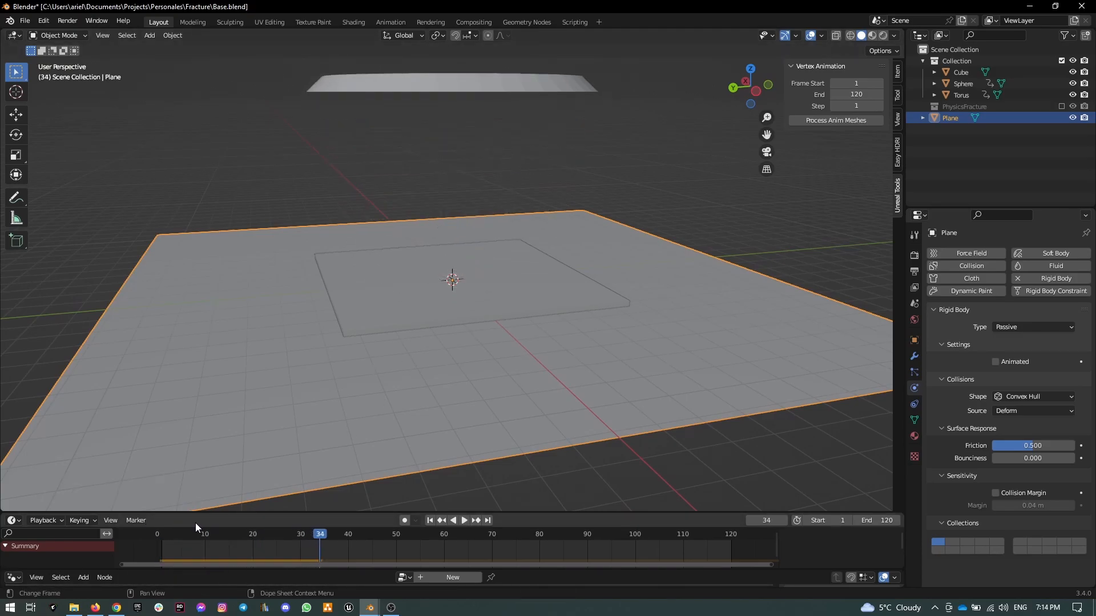
pyautogui.moveTo(291, 532); pyautogui.dragTo(166, 531)
pyautogui.press('space')
pyautogui.moveTo(307, 379); pyautogui.dragTo(587, 309, button='middle')
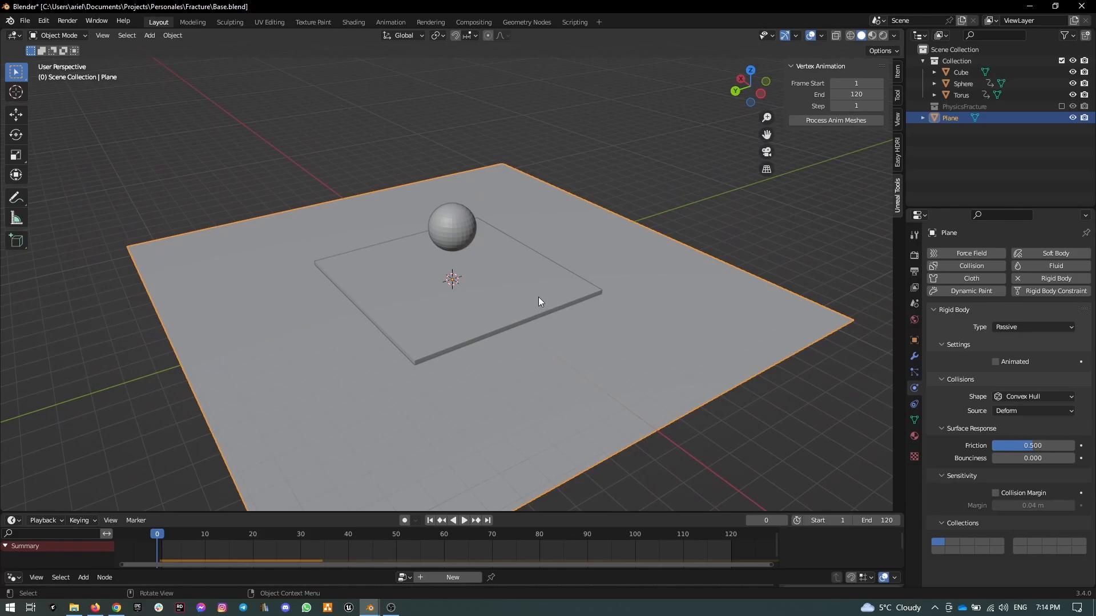
# Select the sphere and scrub the timeline to frame 21
pyautogui.click(451, 242)
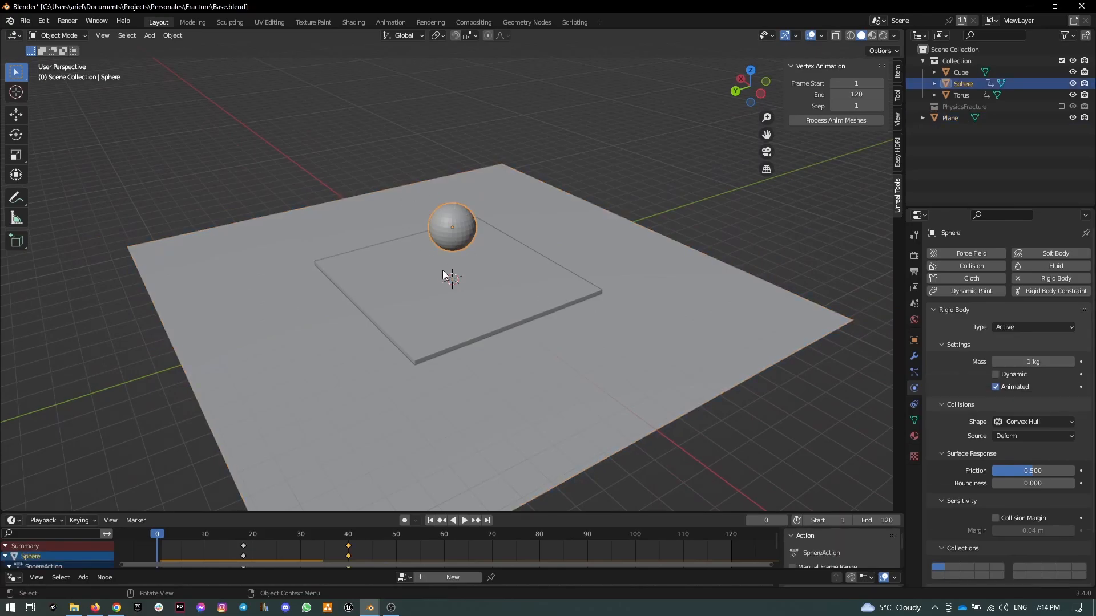
pyautogui.moveTo(167, 532); pyautogui.dragTo(256, 519)
pyautogui.scroll(2, 469, 289)
pyautogui.moveTo(468, 289); pyautogui.dragTo(454, 211, button='middle')
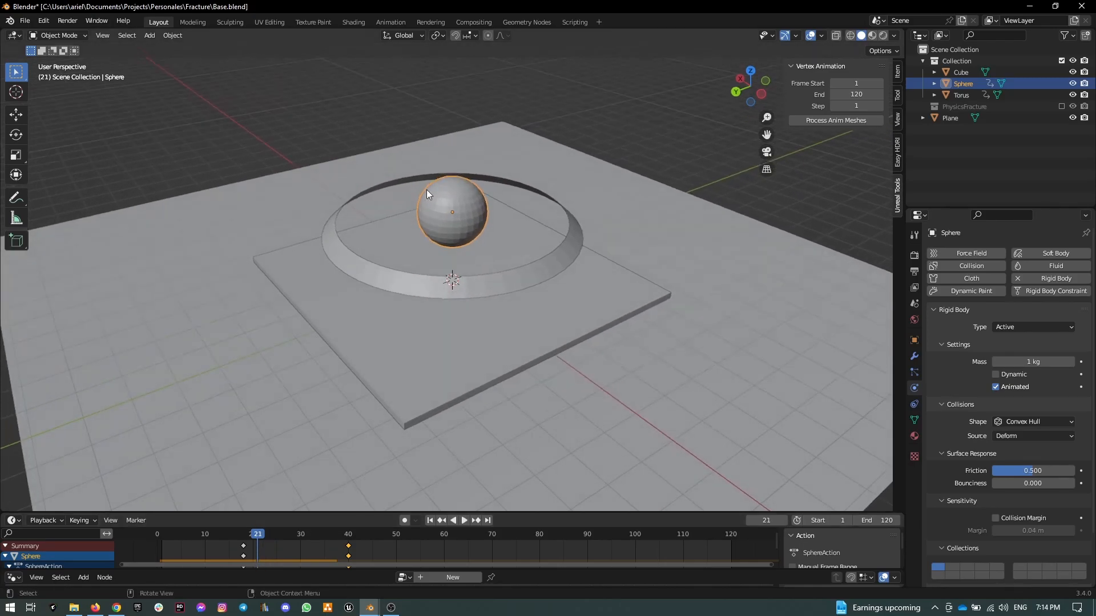
# Apply an active rigid body to the sphere and change its rigid body type to Passive
pyautogui.click(172, 36)
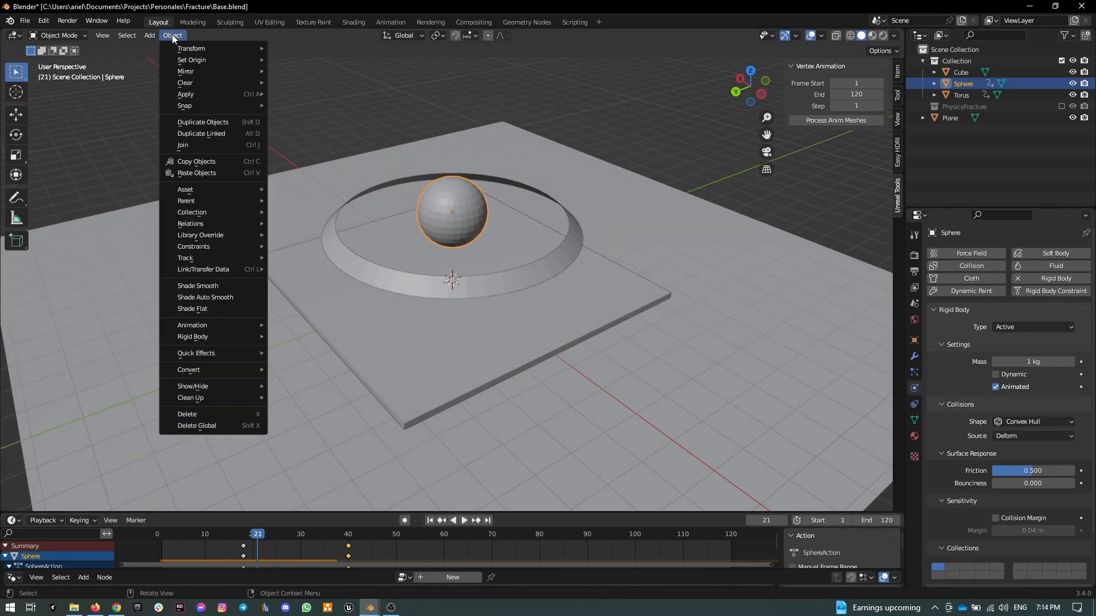
pyautogui.moveTo(228, 339)
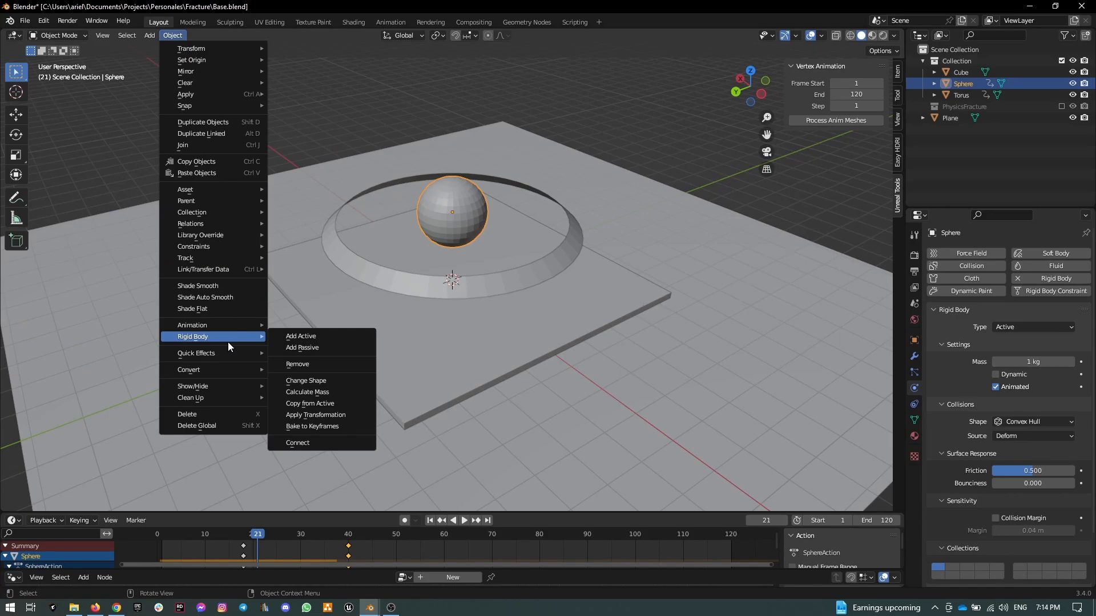
pyautogui.click(291, 339)
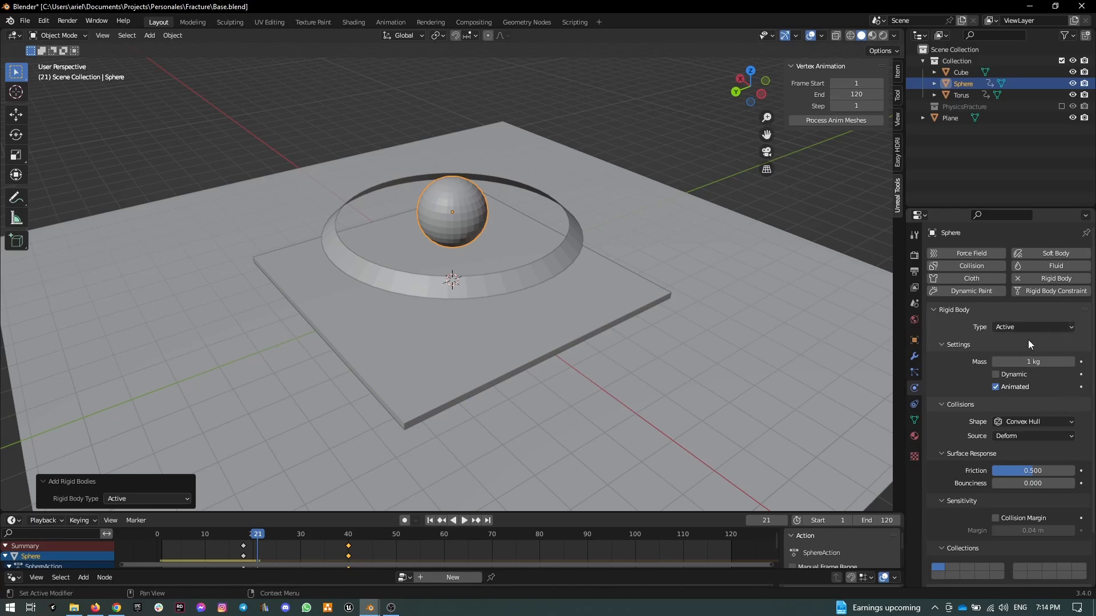
pyautogui.click(1047, 331)
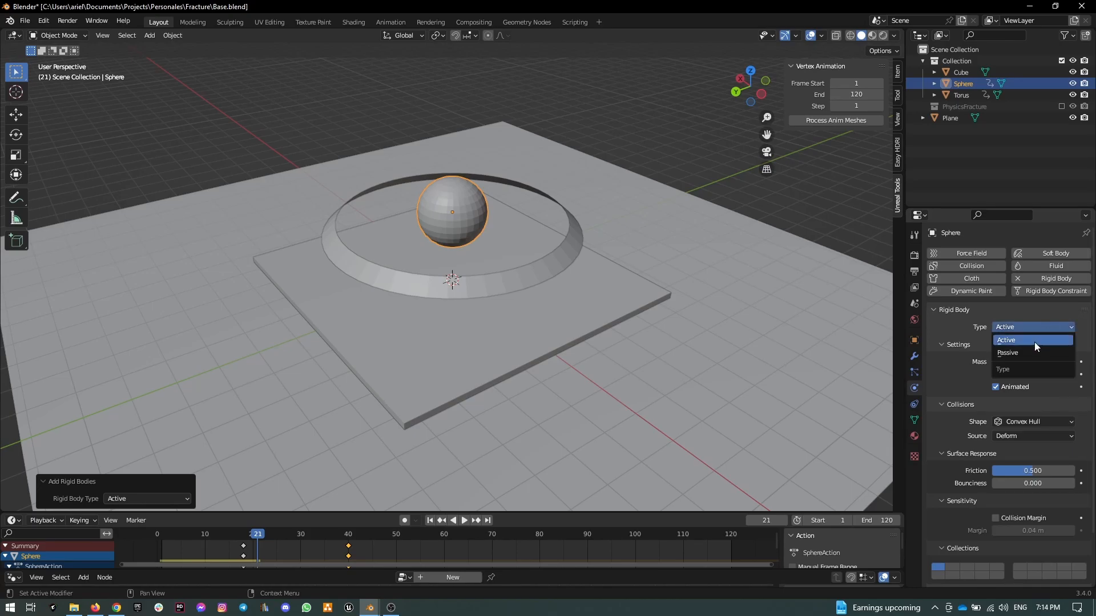
pyautogui.click(1030, 351)
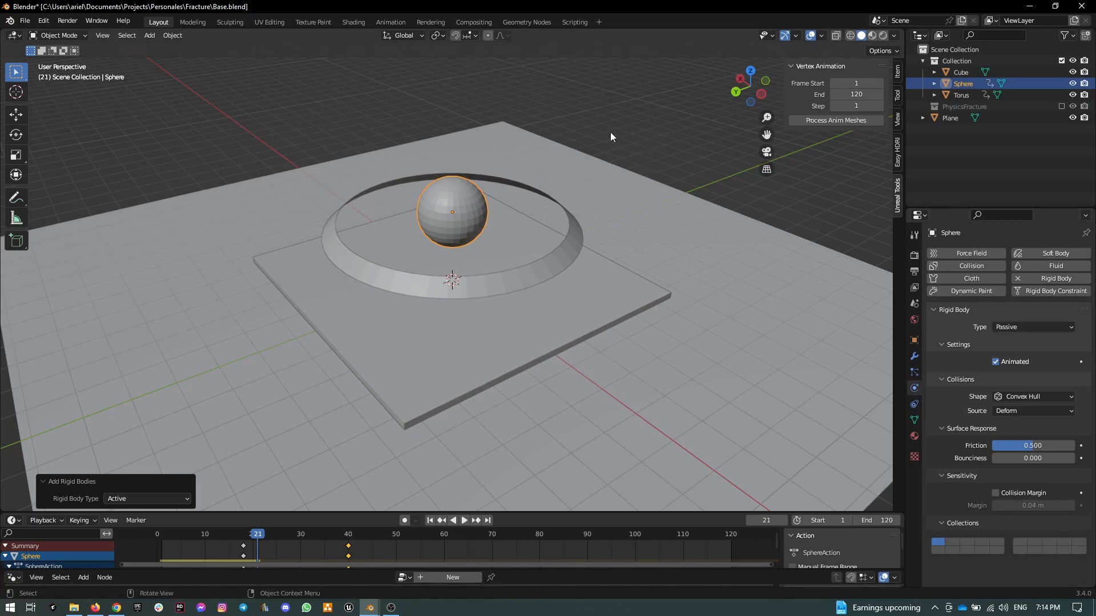
# Inspect the rigid body settings of the torus, the slab and the sphere by selecting each one
pyautogui.click(541, 273)
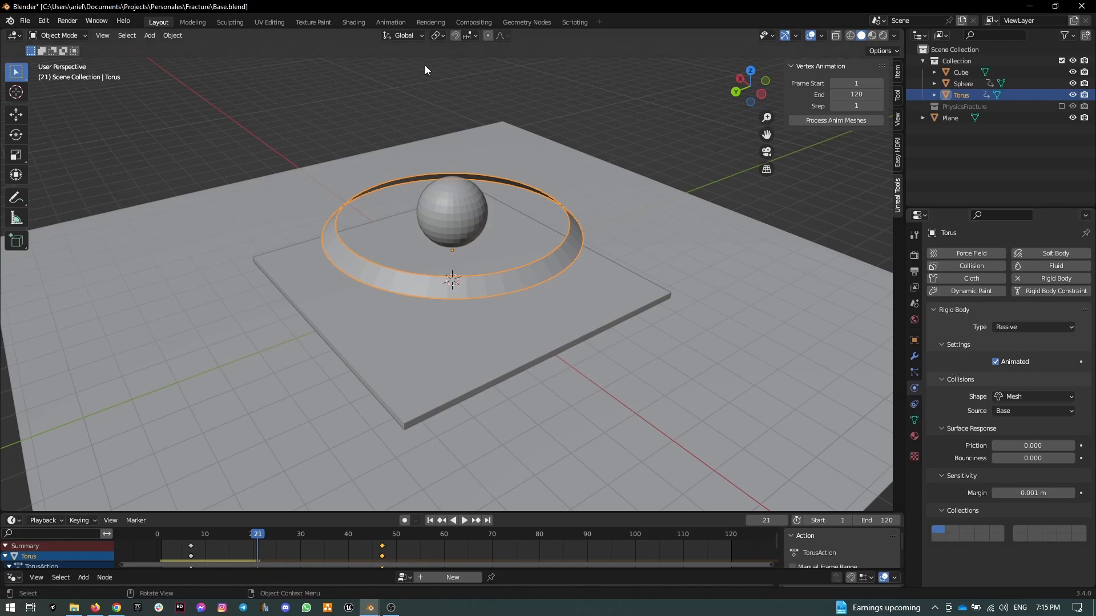
pyautogui.click(349, 329)
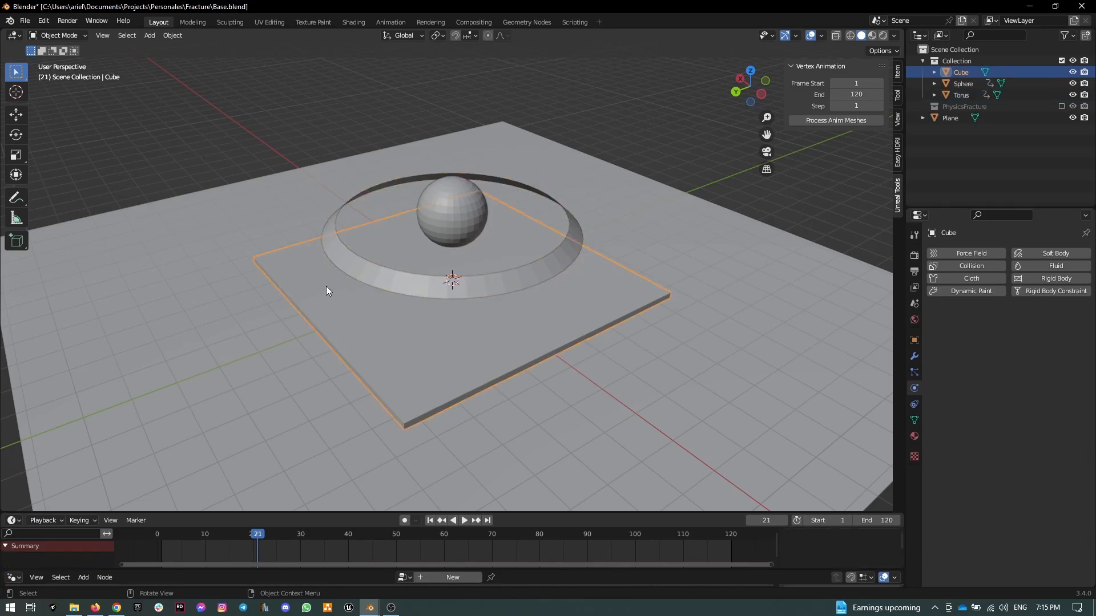
pyautogui.click(506, 290)
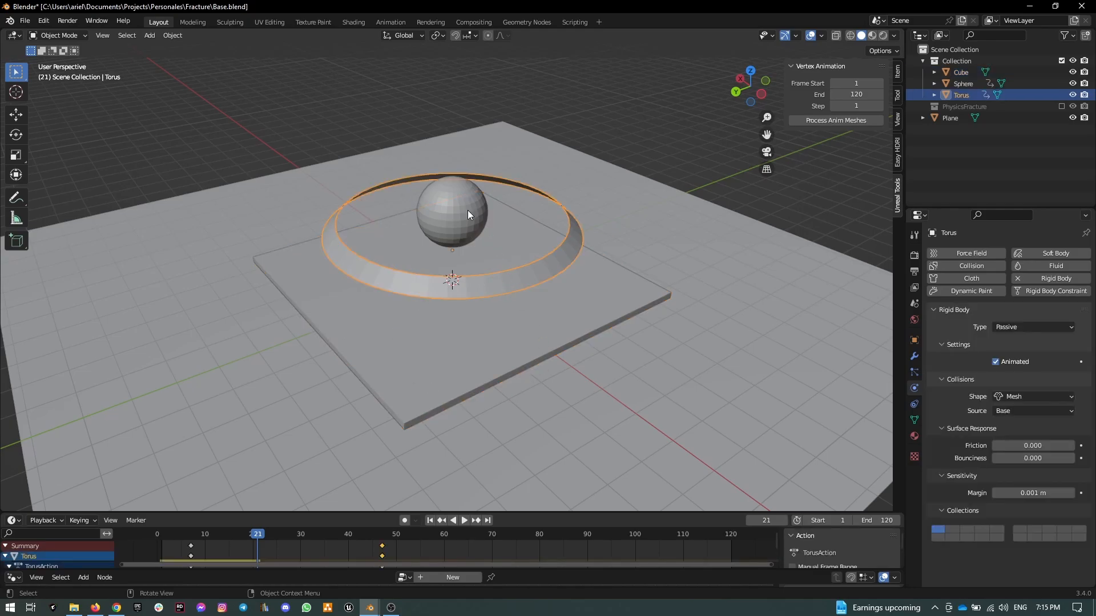
pyautogui.click(458, 205)
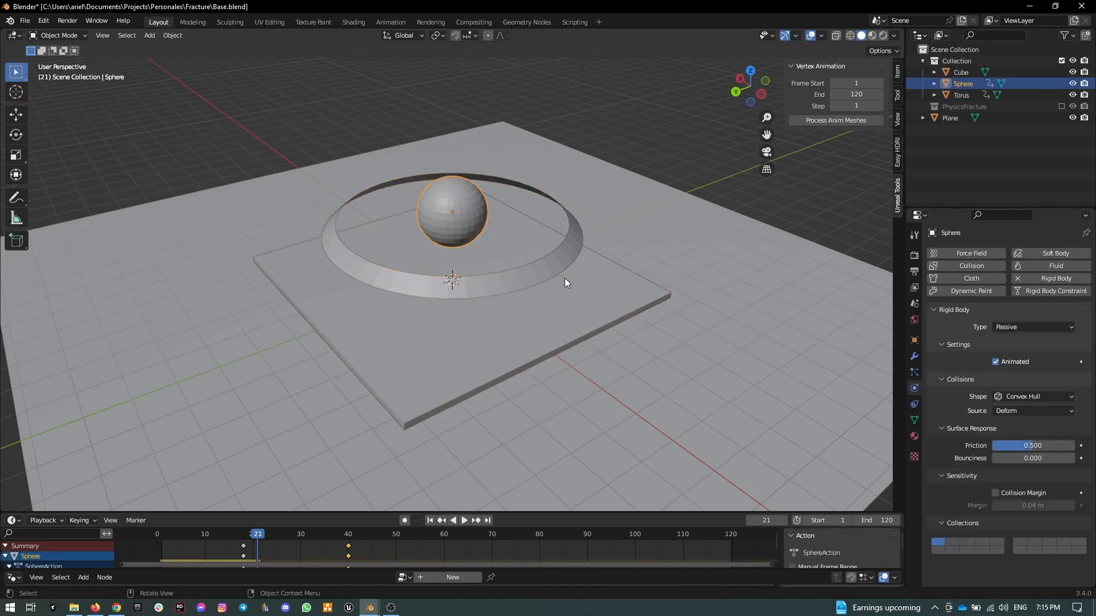
# Check the rigid body settings of the torus and the ground plane, and select the slab
pyautogui.click(549, 274)
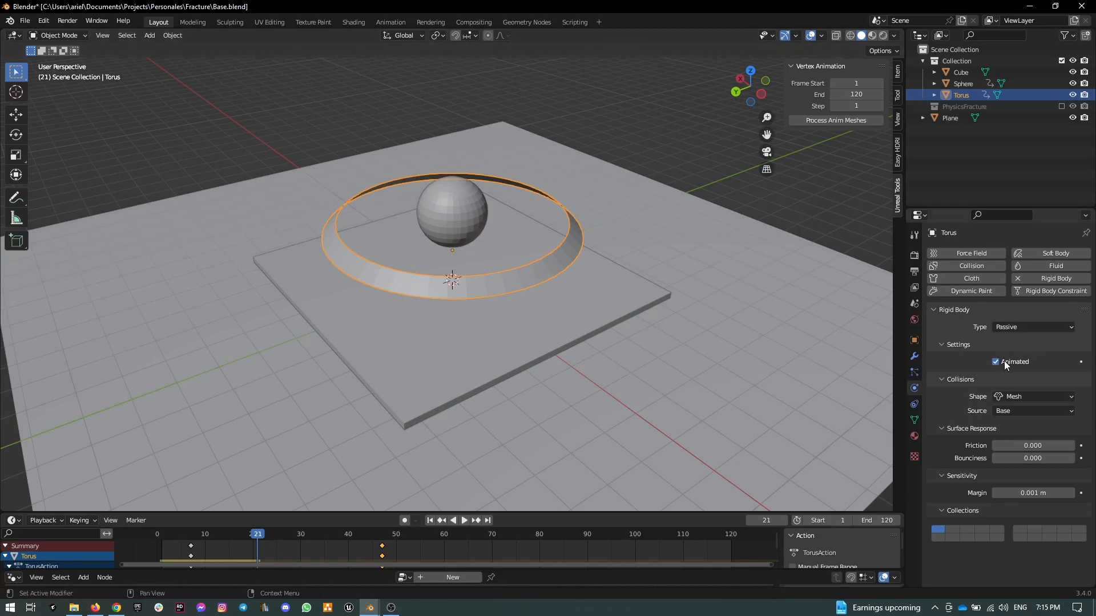
pyautogui.click(593, 293)
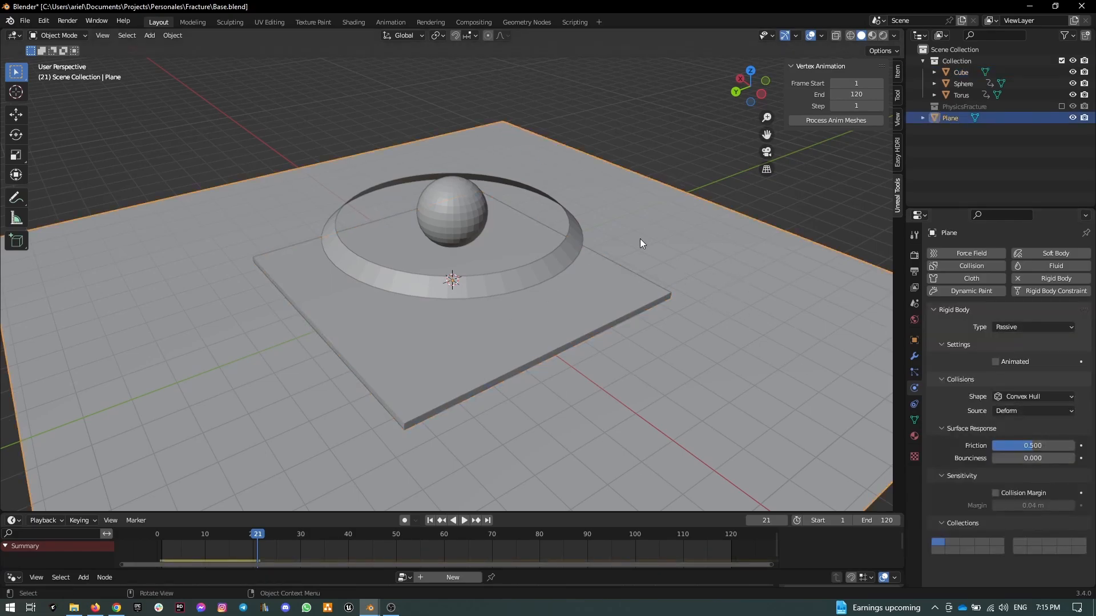
pyautogui.click(536, 295)
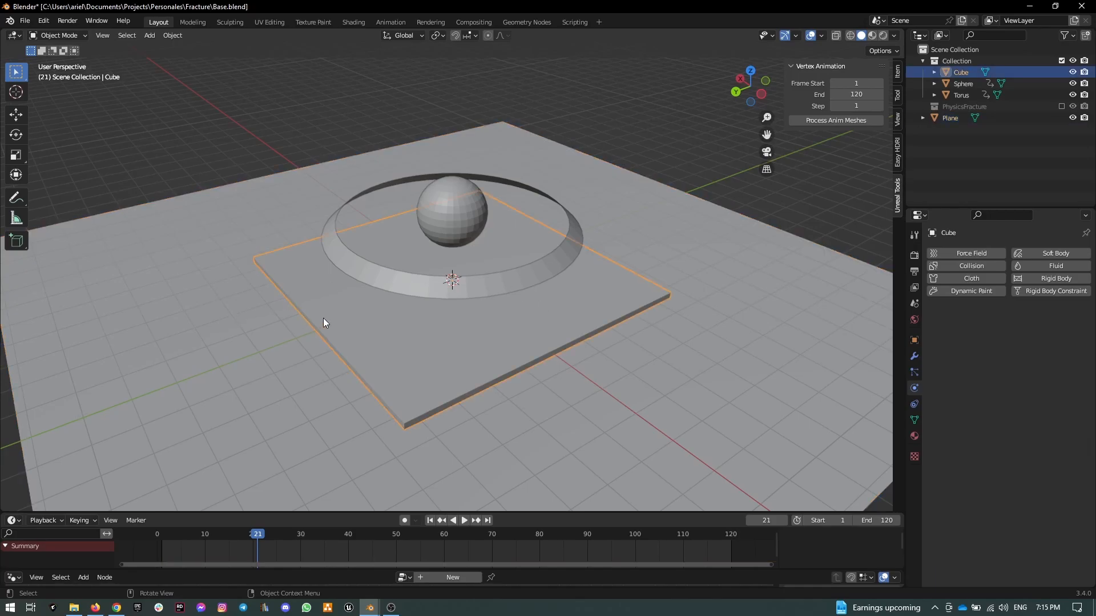
pyautogui.press('F3')
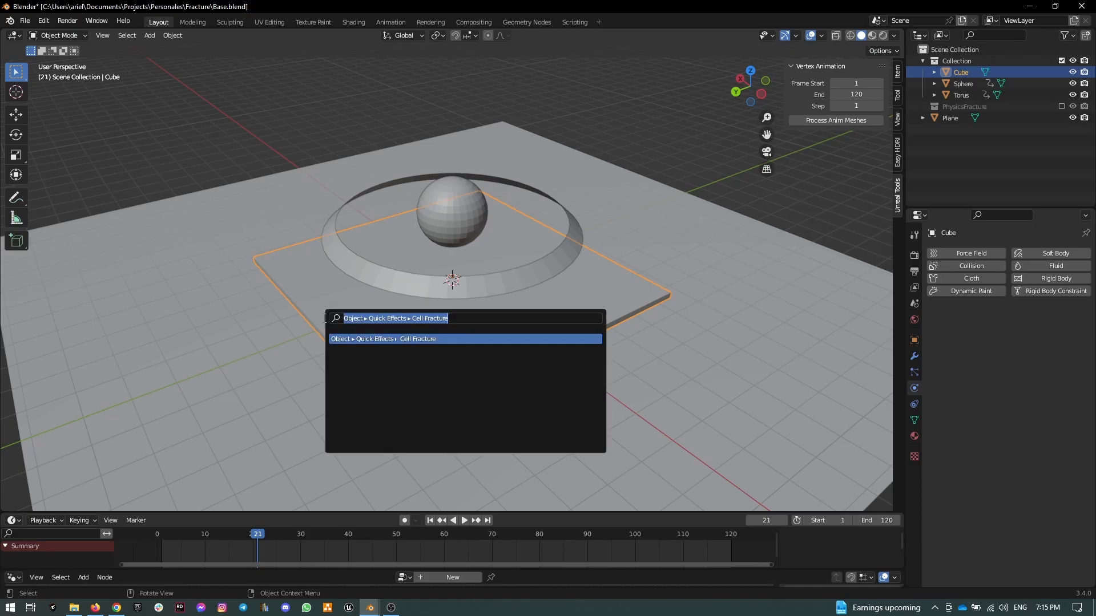
pyautogui.write('cell')
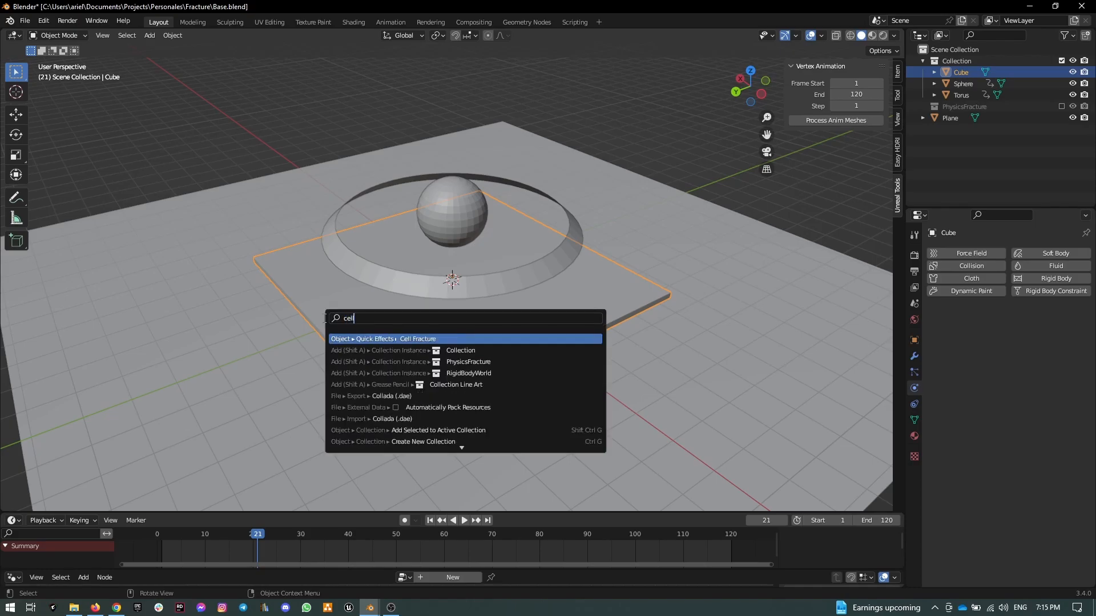
pyautogui.press('Return')
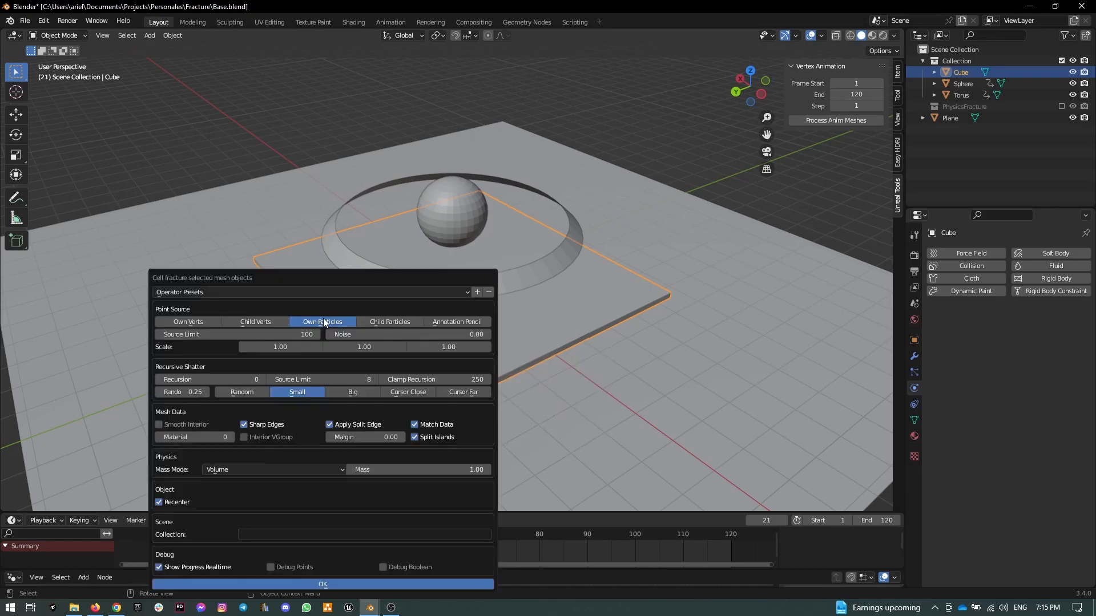
pyautogui.moveTo(334, 279); pyautogui.dragTo(718, 186)
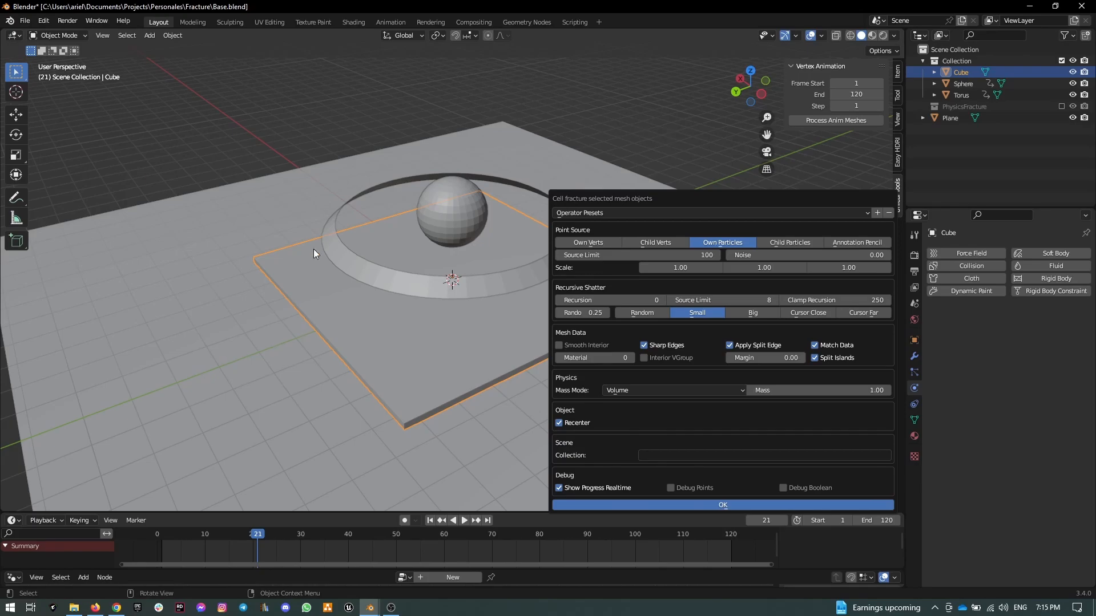
pyautogui.click(281, 123)
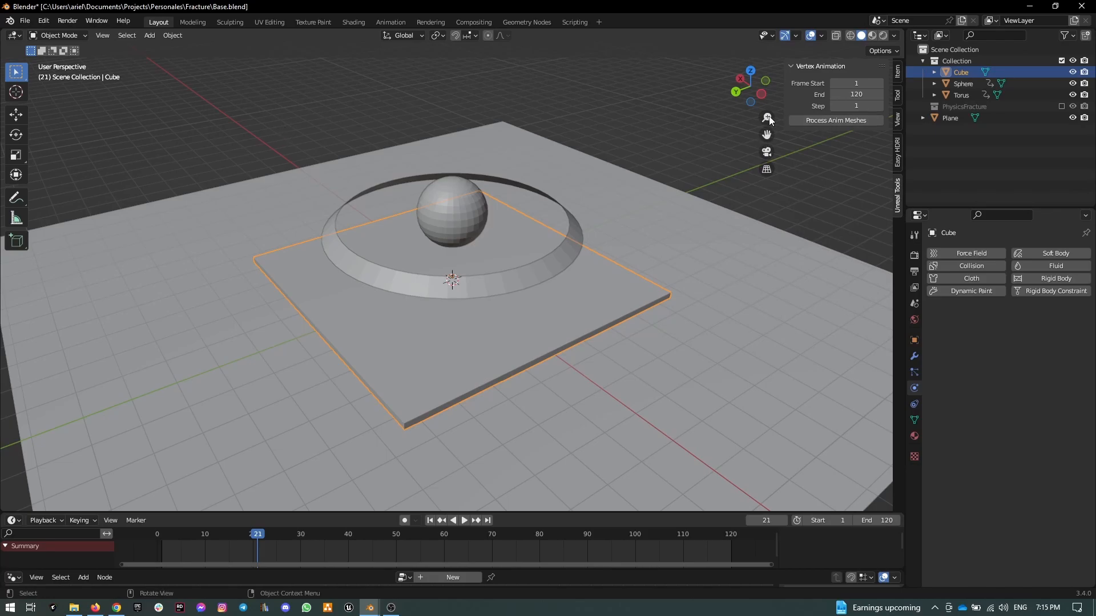
# Examine the slab's mesh subdivision in wireframe shading, and return to solid shading
pyautogui.click(851, 36)
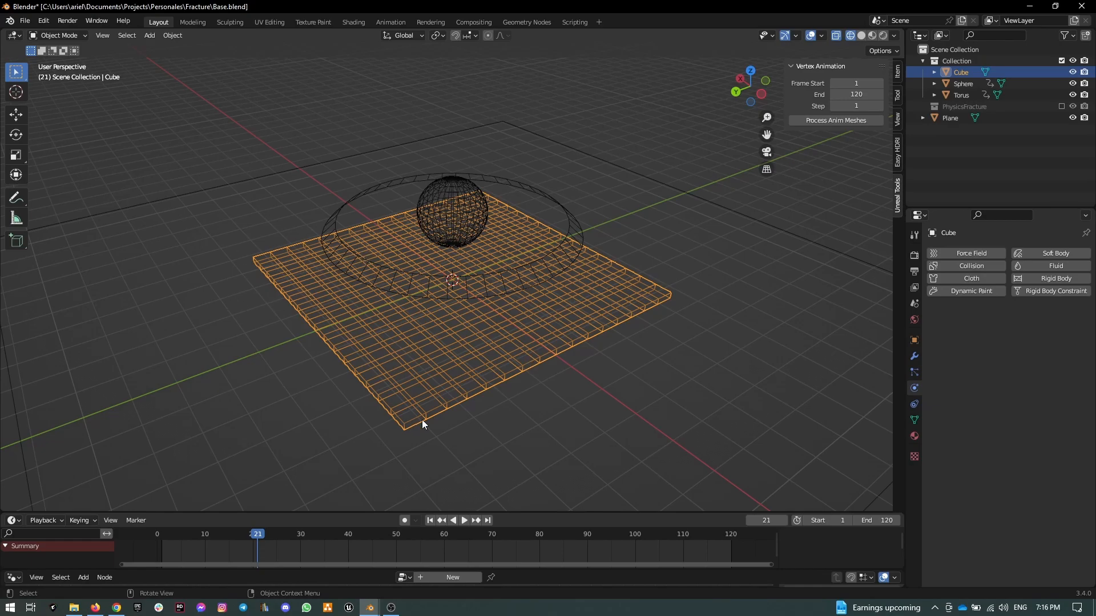
pyautogui.click(861, 36)
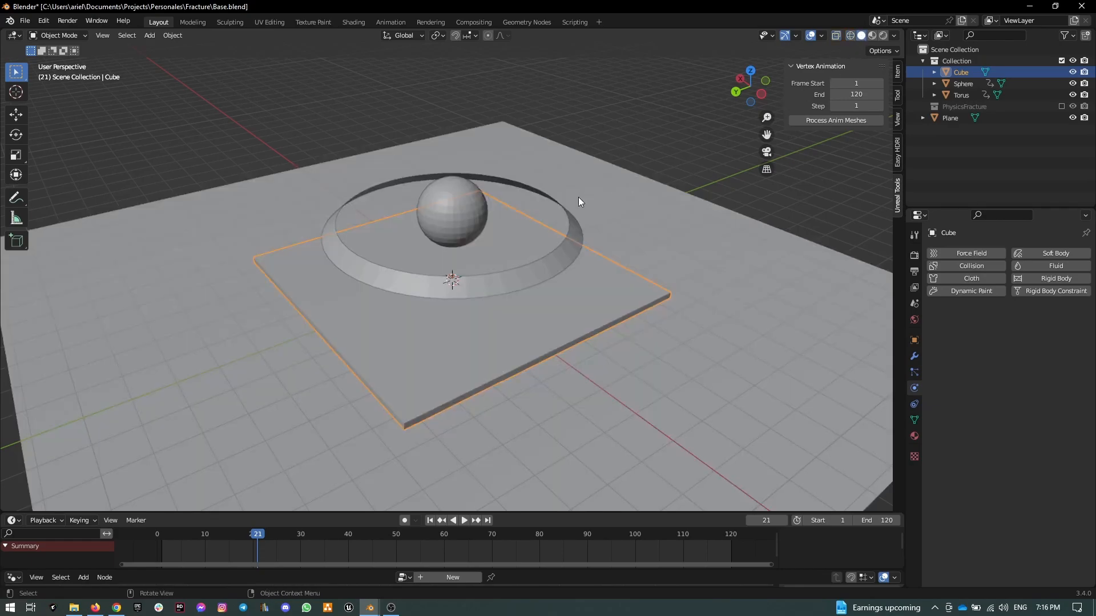
pyautogui.moveTo(579, 196); pyautogui.dragTo(560, 223, button='middle')
# Apply Cell Fracture to the slab with Own Particles as the point source and a source limit of 100
pyautogui.press('F3')
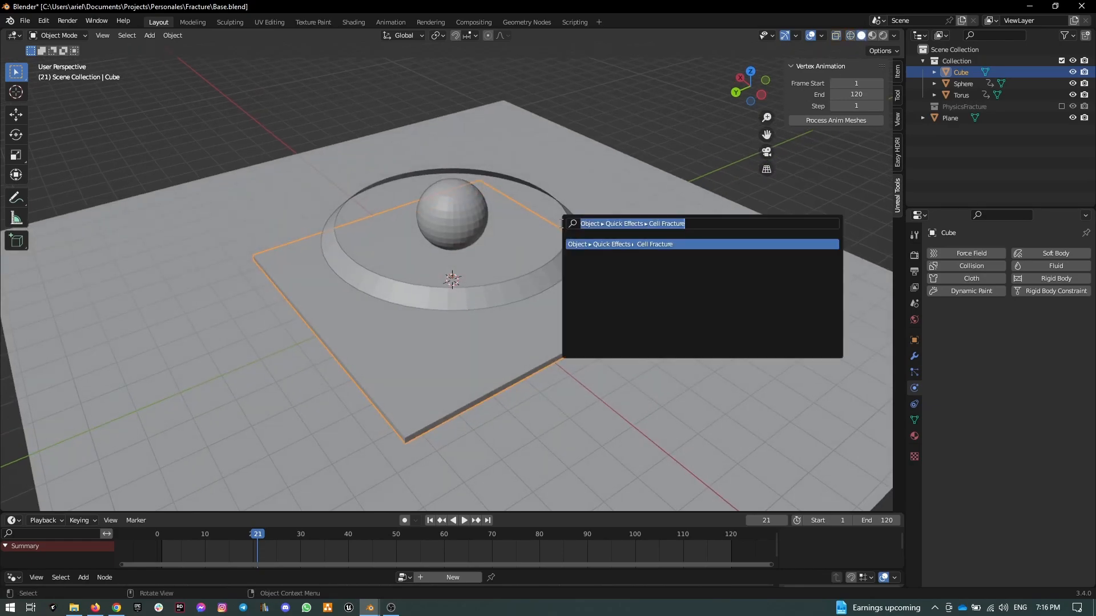
pyautogui.press('Return')
pyautogui.moveTo(566, 236); pyautogui.dragTo(828, 155)
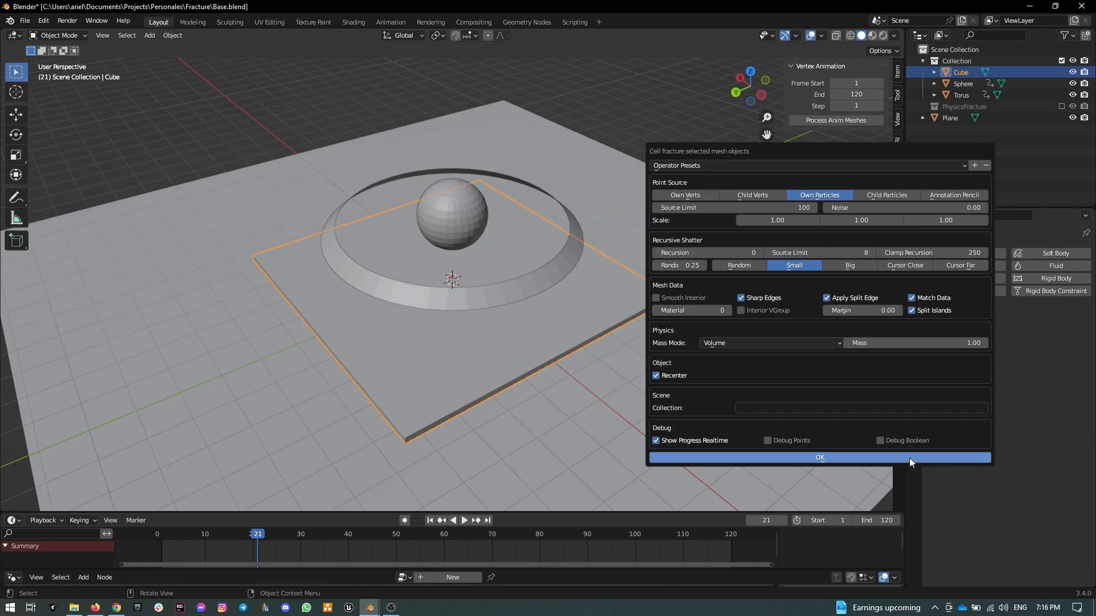
pyautogui.click(862, 457)
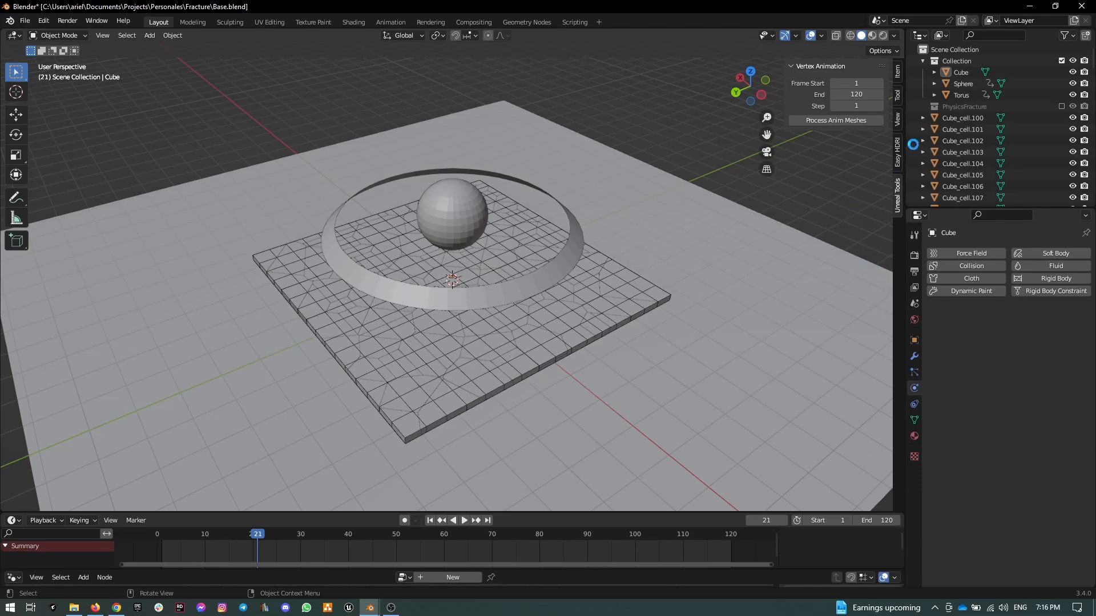
# Move the fractured cells into a new collection named Fracture Pieces and hide the original slab
pyautogui.scroll(-5, 961, 122)
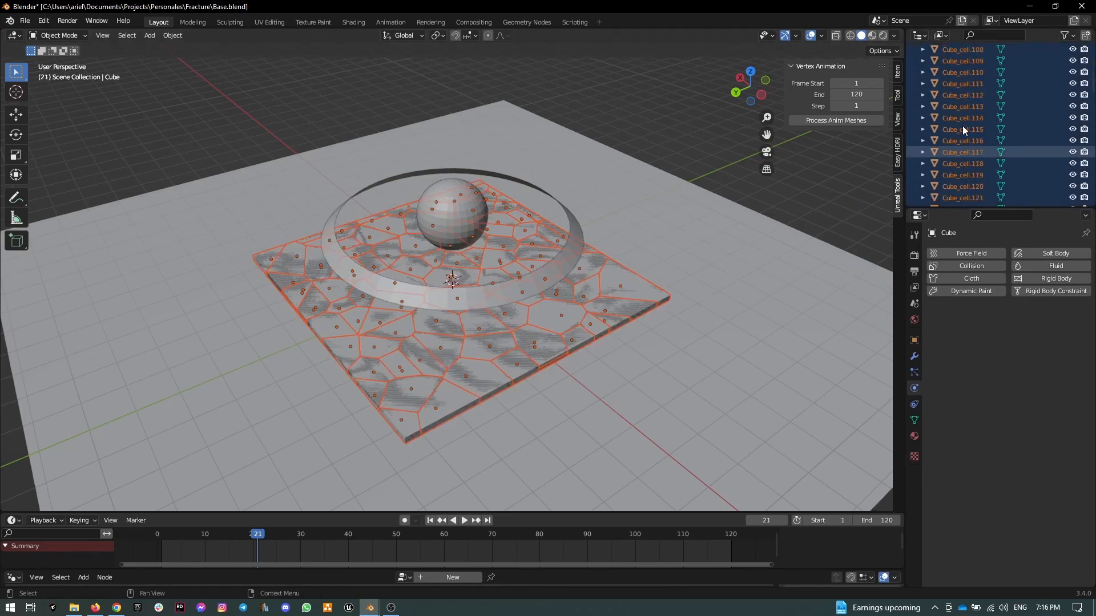
pyautogui.scroll(6, 963, 127)
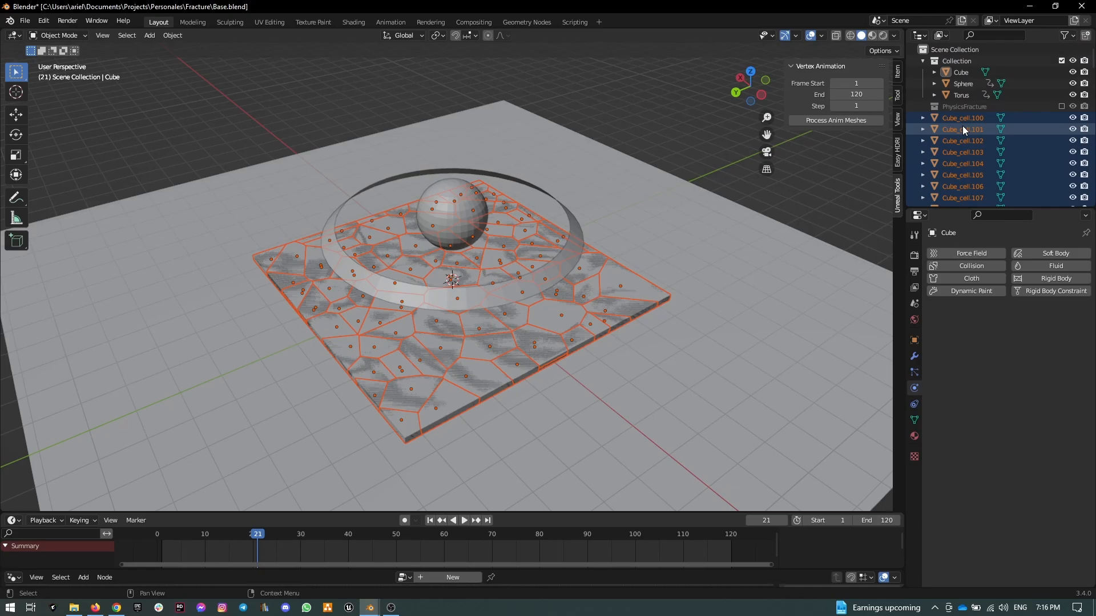
pyautogui.press('m')
pyautogui.click(963, 126)
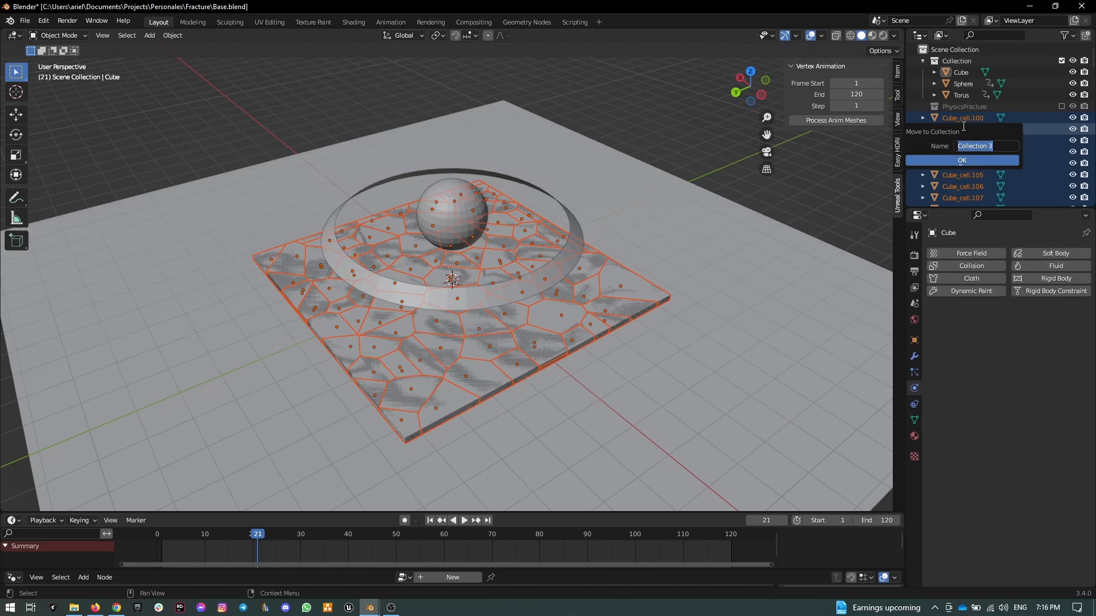
pyautogui.press('capslock')
pyautogui.write('F')
pyautogui.press('capslock')
pyautogui.write('racture')
pyautogui.press('capslock')
pyautogui.write('P')
pyautogui.press('capslock')
pyautogui.write('ieces')
pyautogui.press('Return')
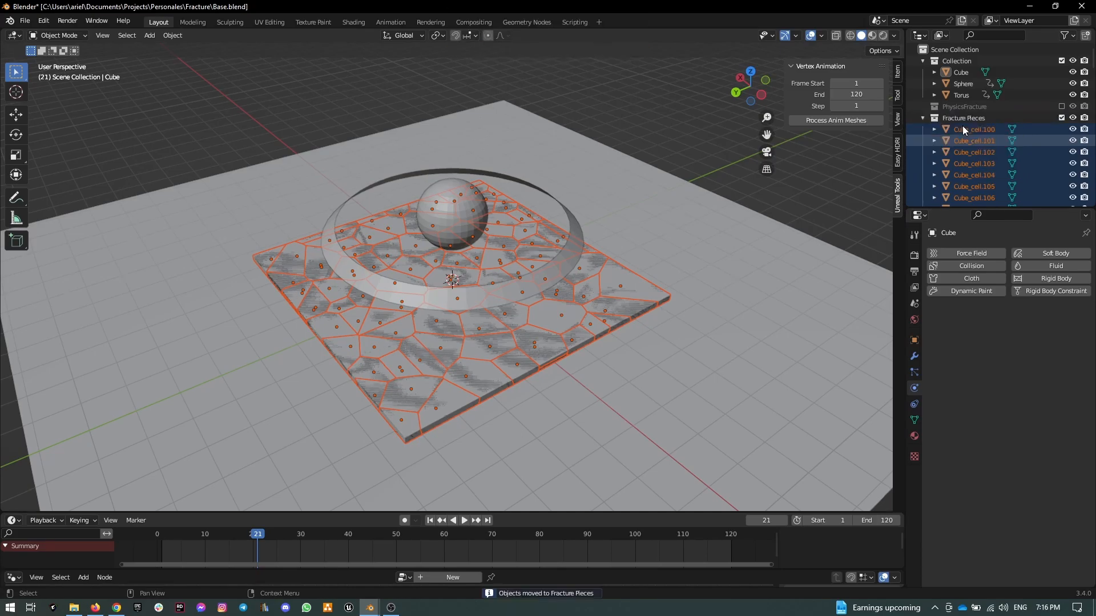
pyautogui.click(923, 118)
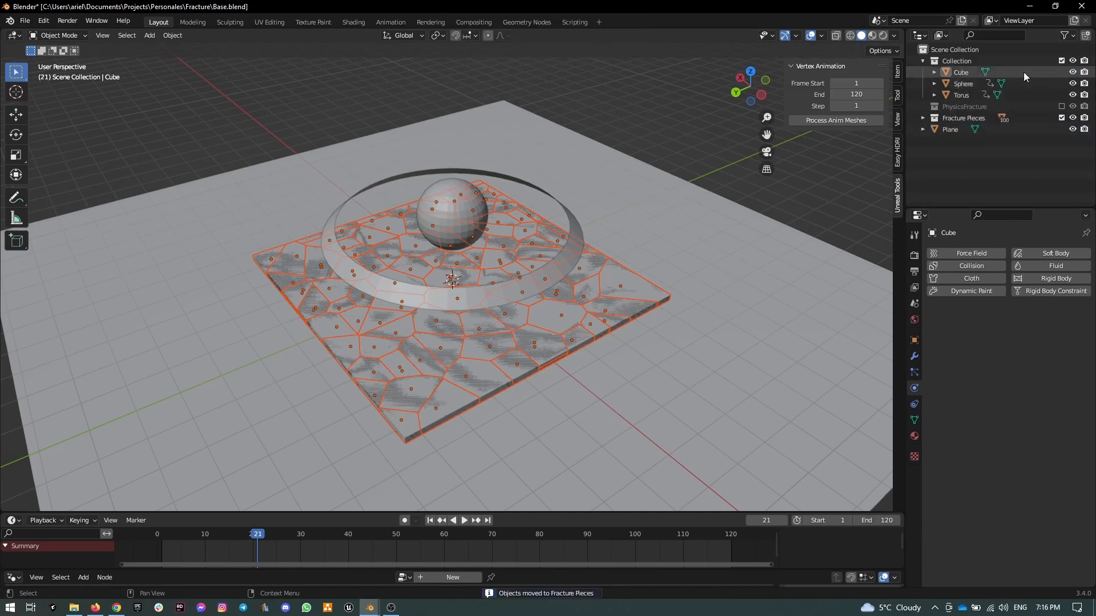
pyautogui.click(1072, 72)
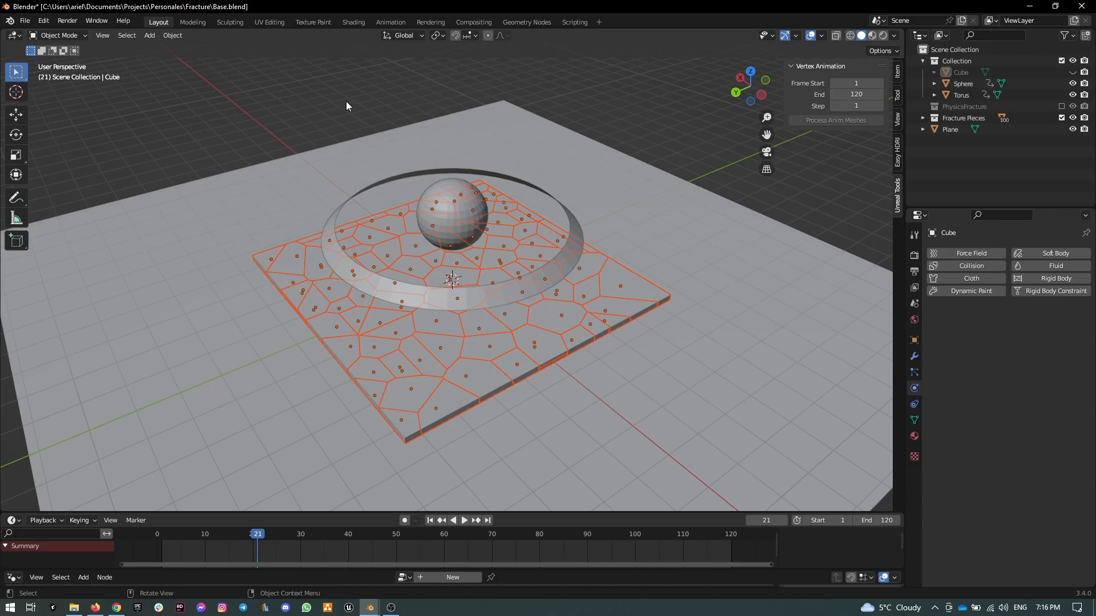
# Add an active rigid body to all the fracture pieces and check the physics settings of Cube_cell.100
pyautogui.click(172, 36)
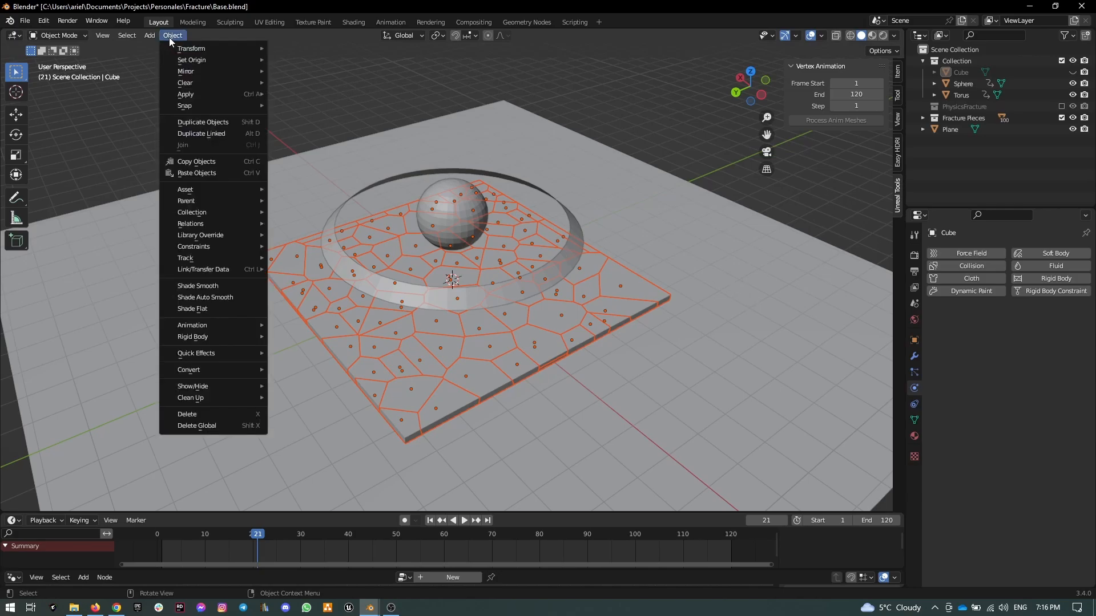
pyautogui.moveTo(246, 338)
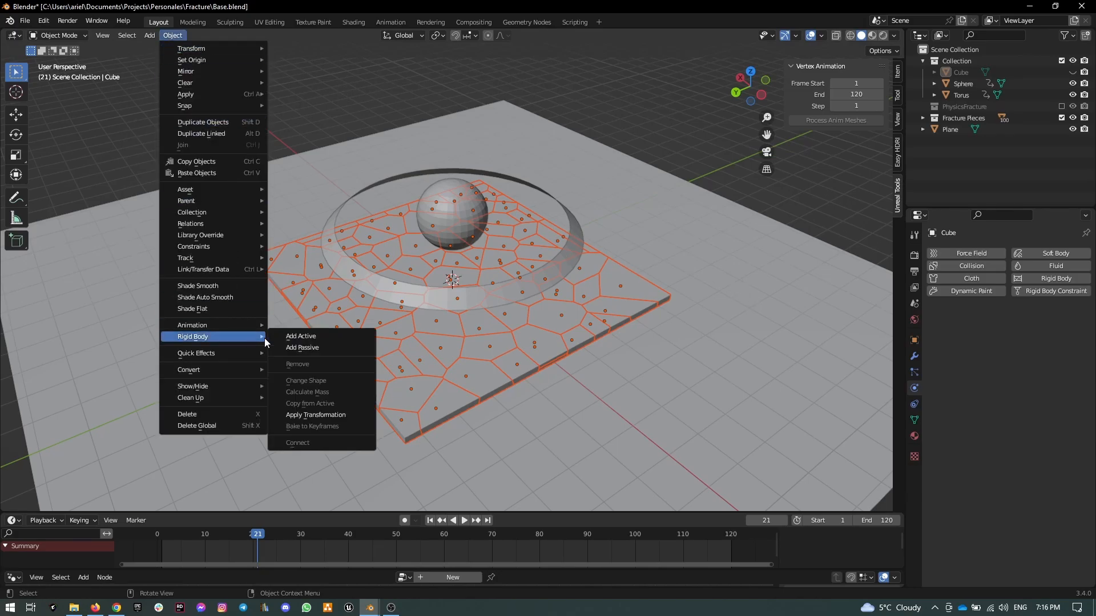
pyautogui.click(297, 336)
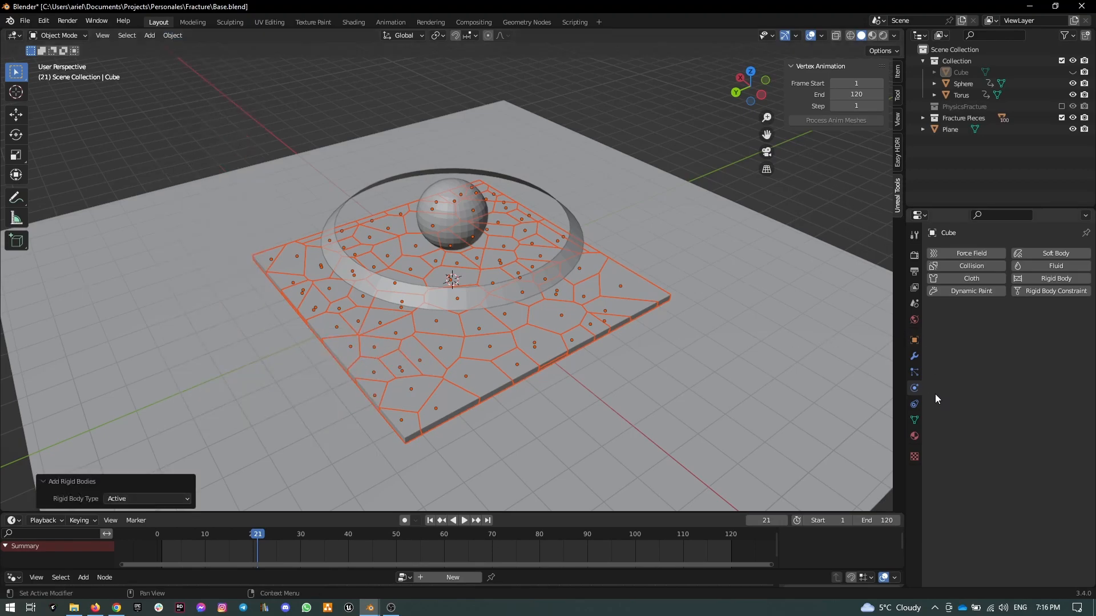
pyautogui.click(913, 373)
pyautogui.click(913, 389)
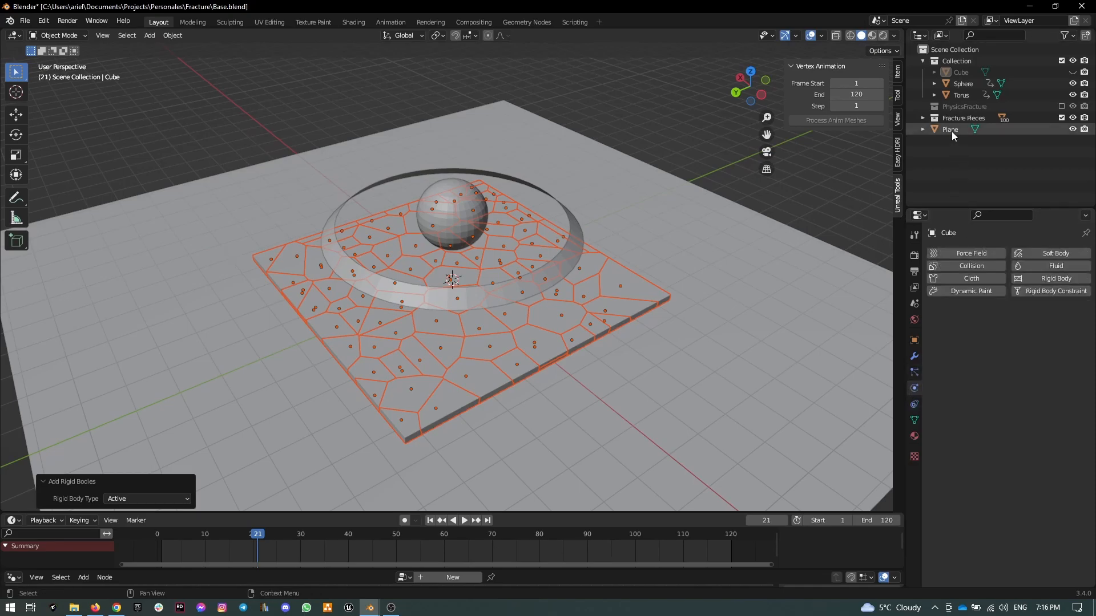
pyautogui.click(923, 117)
pyautogui.click(967, 130)
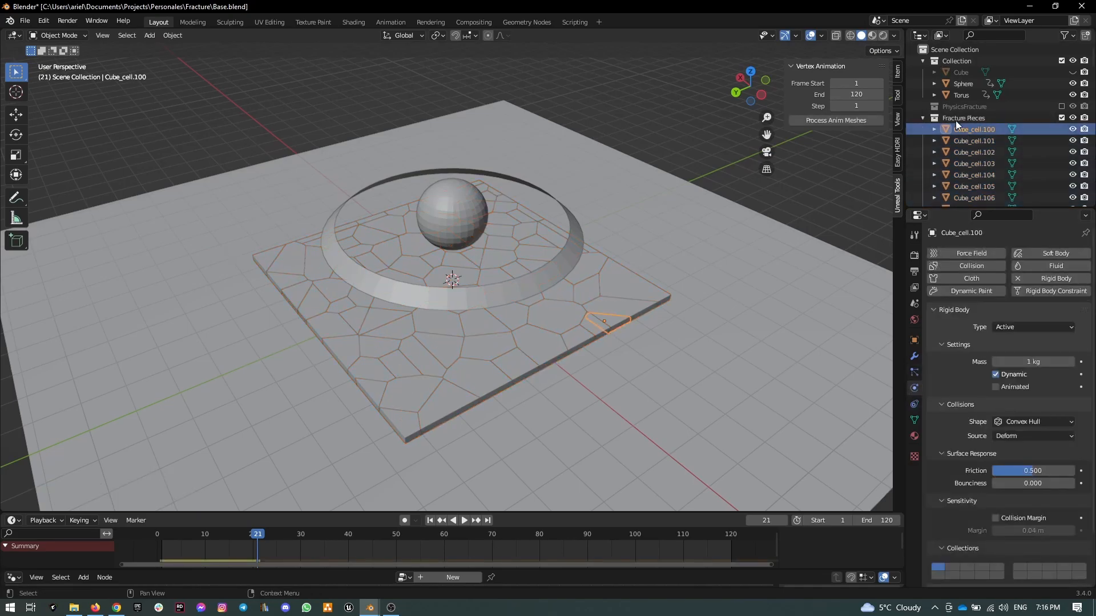
# Play the simulation from the start of the timeline to preview the slab breaking, and stop at frame 24
pyautogui.click(169, 544)
pyautogui.press('space')
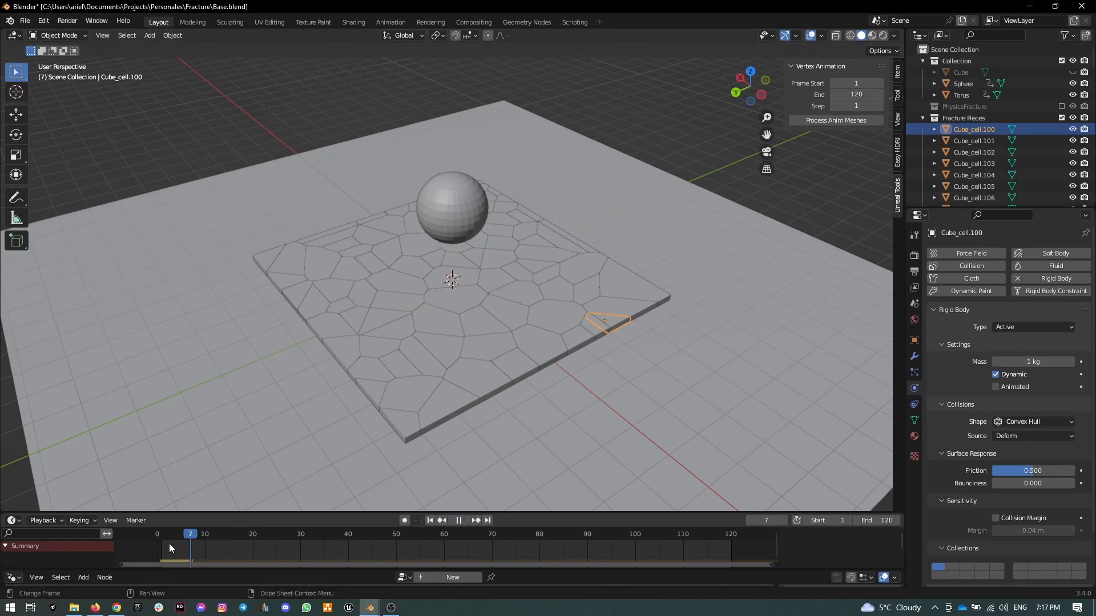
pyautogui.moveTo(188, 543); pyautogui.dragTo(148, 547)
pyautogui.press('space')
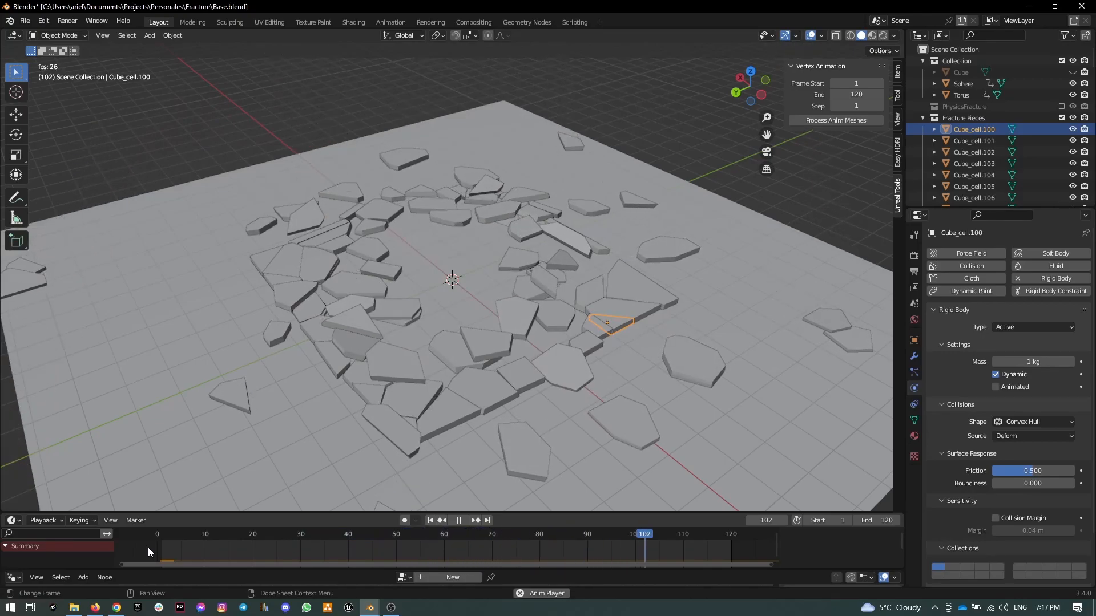
pyautogui.press('space')
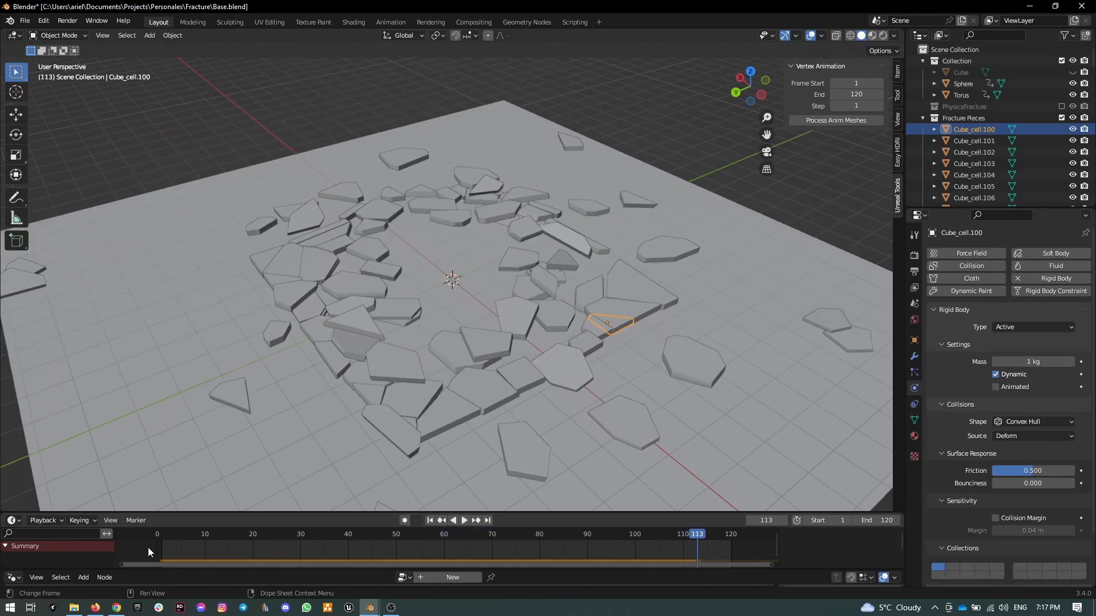
pyautogui.press('space')
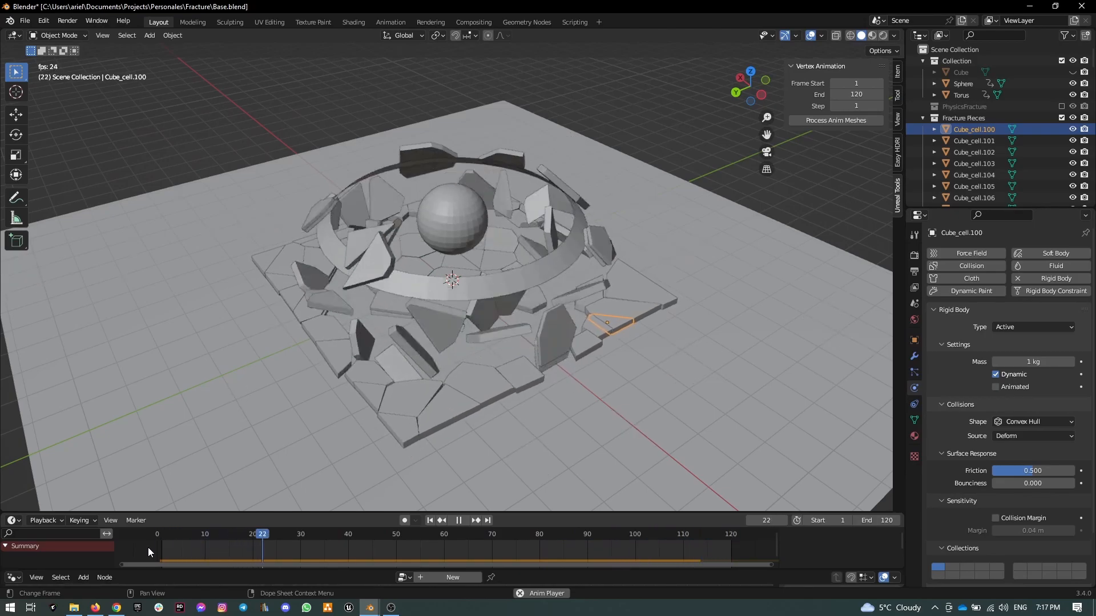
pyautogui.press('space')
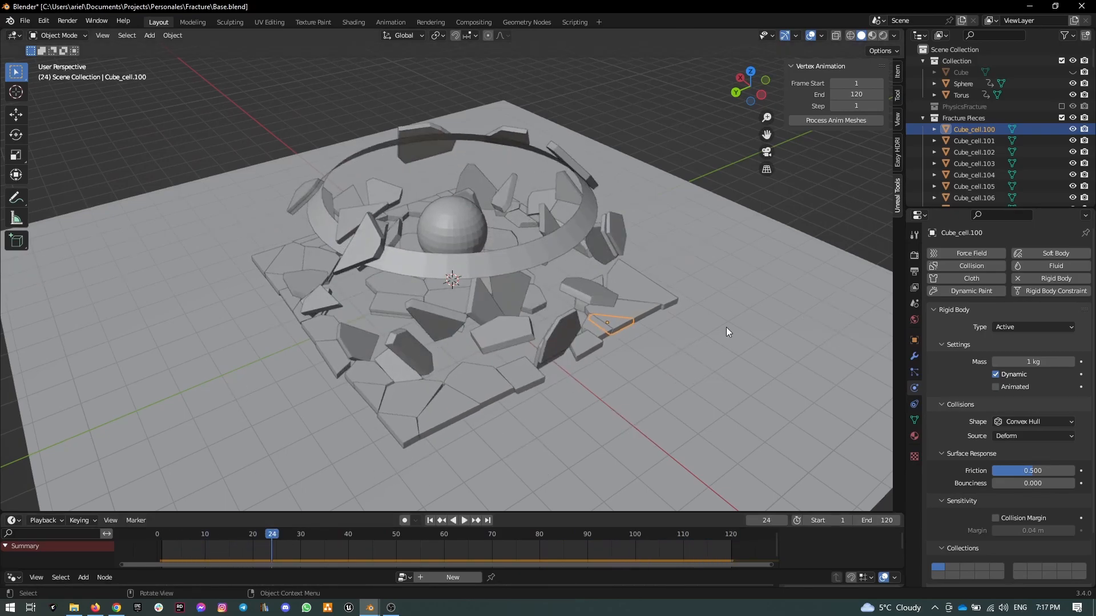
# Select all the fracture pieces and bake their rigid body simulation to keyframes from frame 1 to 120 with a step of 1
pyautogui.scroll(-20, 979, 172)
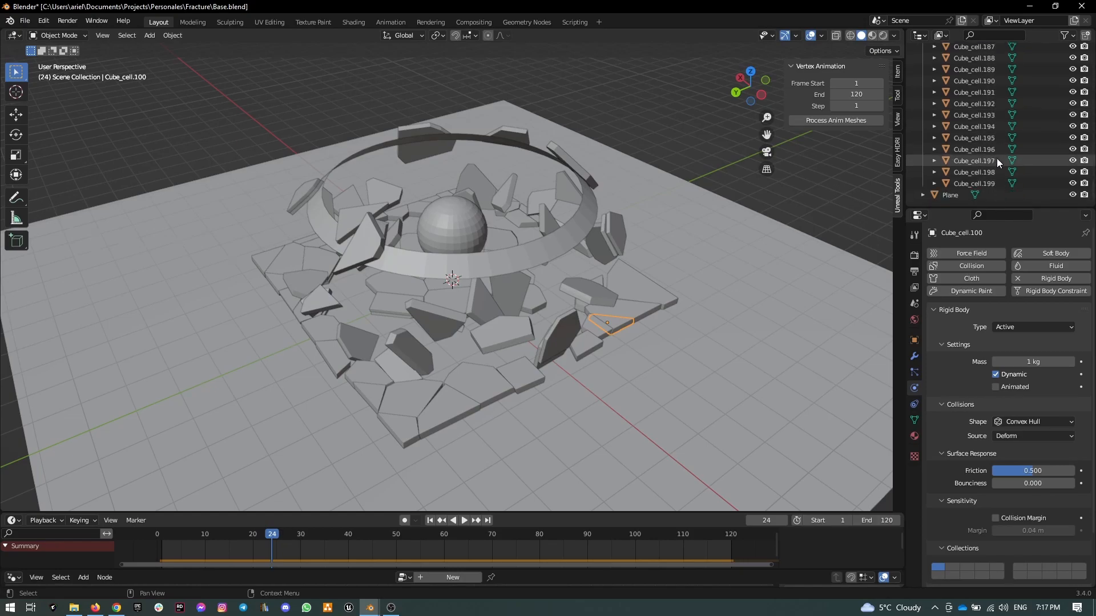
pyautogui.keyDown('shift'); pyautogui.click(978, 180); pyautogui.keyUp('shift')
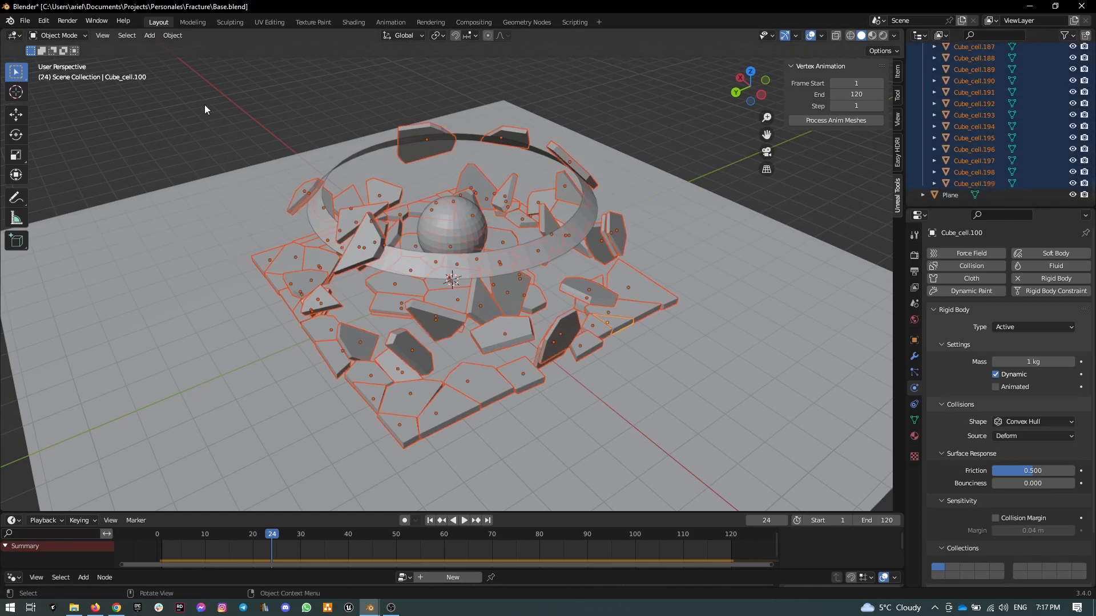
pyautogui.click(178, 38)
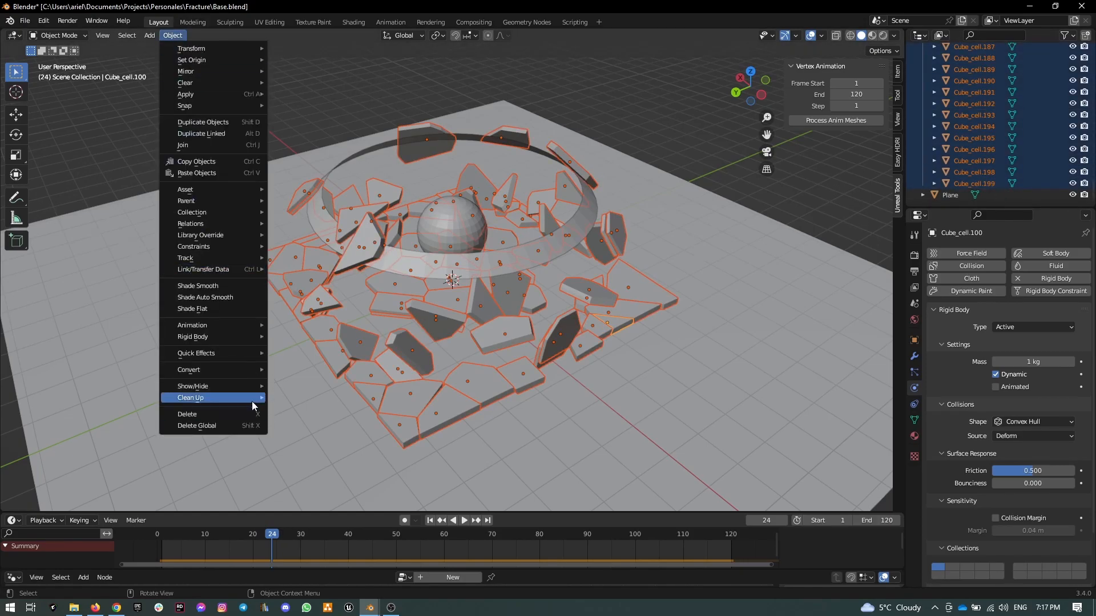
pyautogui.moveTo(231, 333)
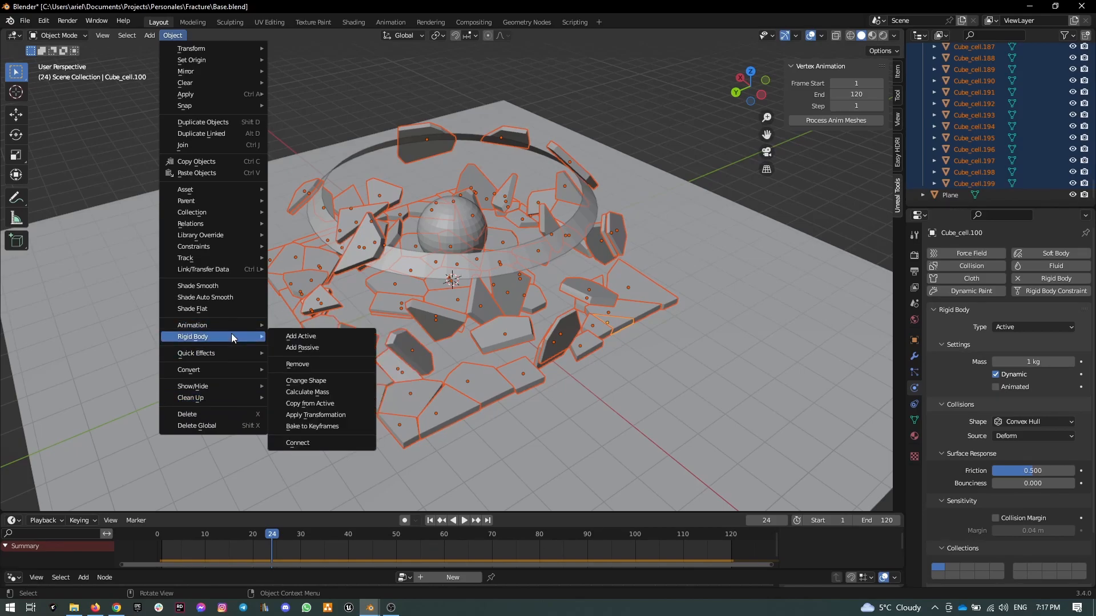
pyautogui.click(330, 427)
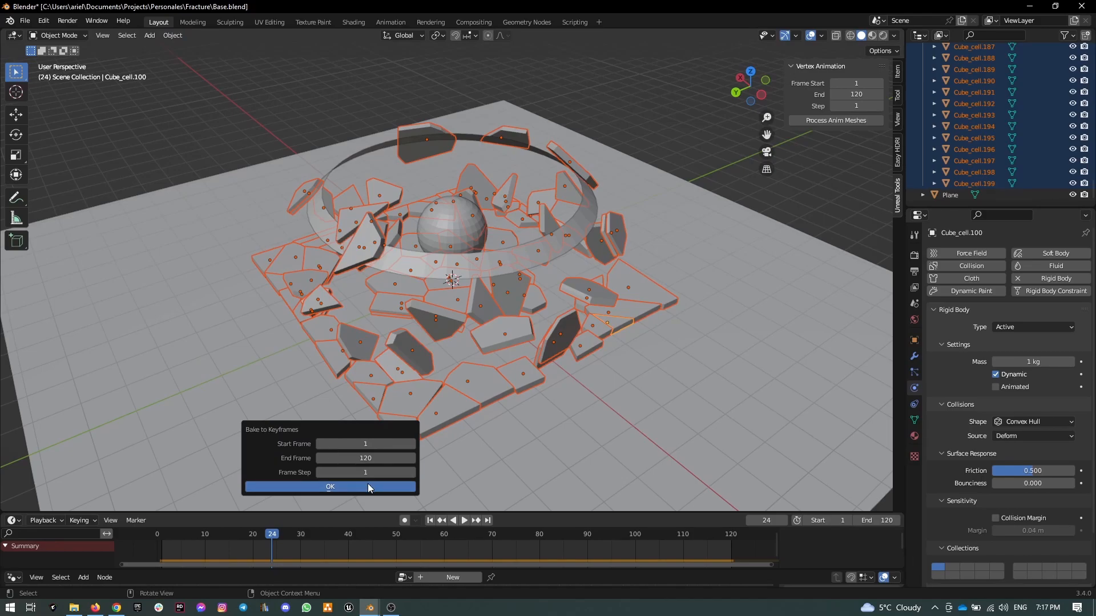
pyautogui.click(331, 486)
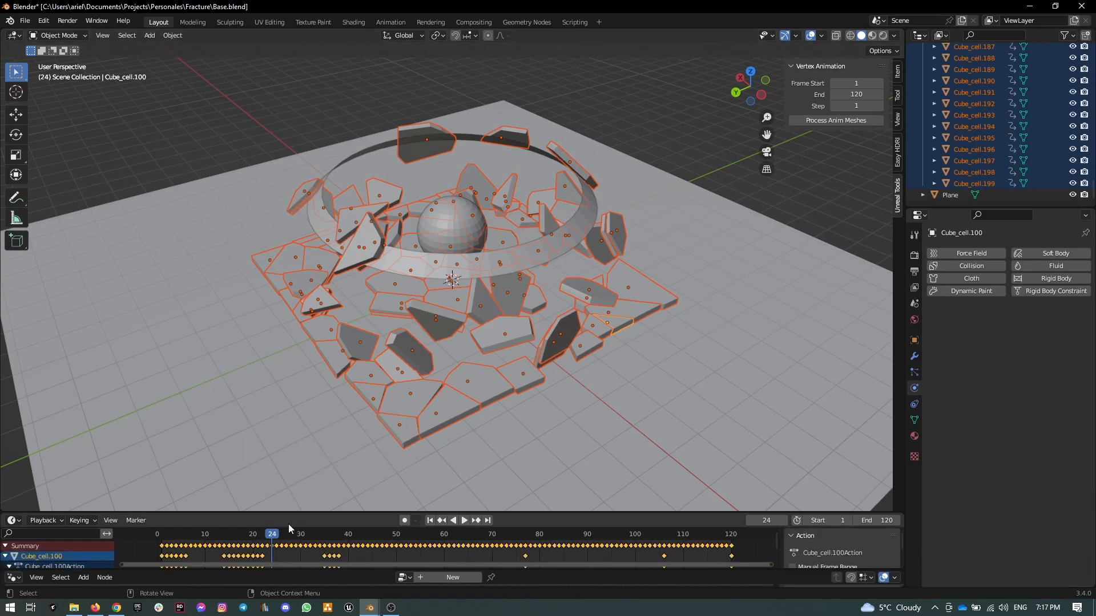
# Play the baked animation to check the slab's breakup, return to frame 0 and deselect the fracture pieces
pyautogui.click(171, 537)
pyautogui.press('space')
pyautogui.moveTo(169, 538); pyautogui.dragTo(154, 468)
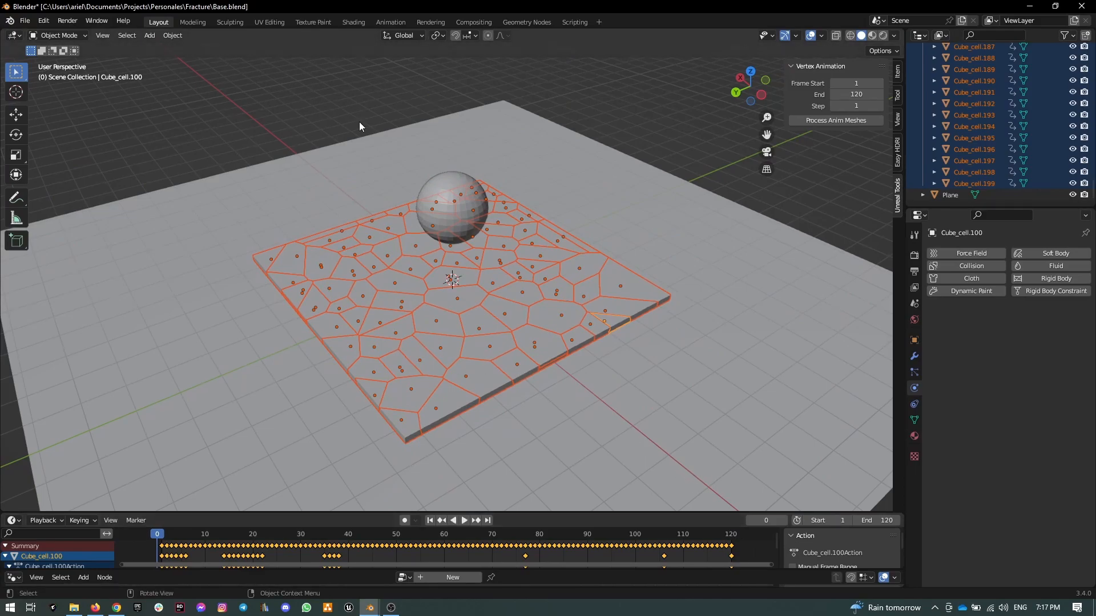
pyautogui.click(344, 80)
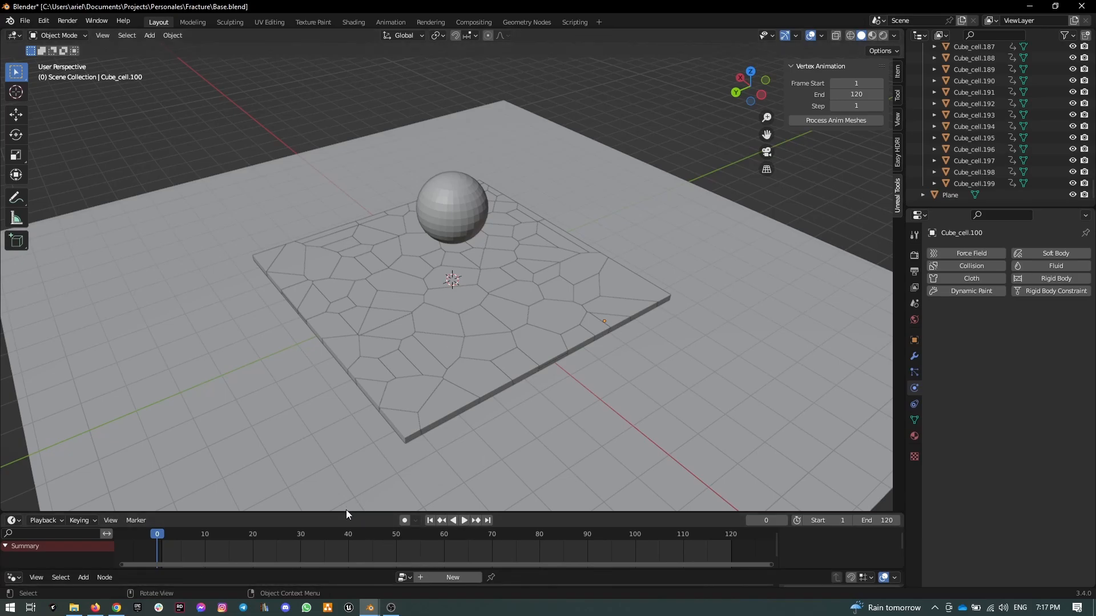
# Enlarge the timeline and node editor areas and collapse the Fracture Pieces collection in the outliner
pyautogui.moveTo(345, 512); pyautogui.dragTo(350, 375)
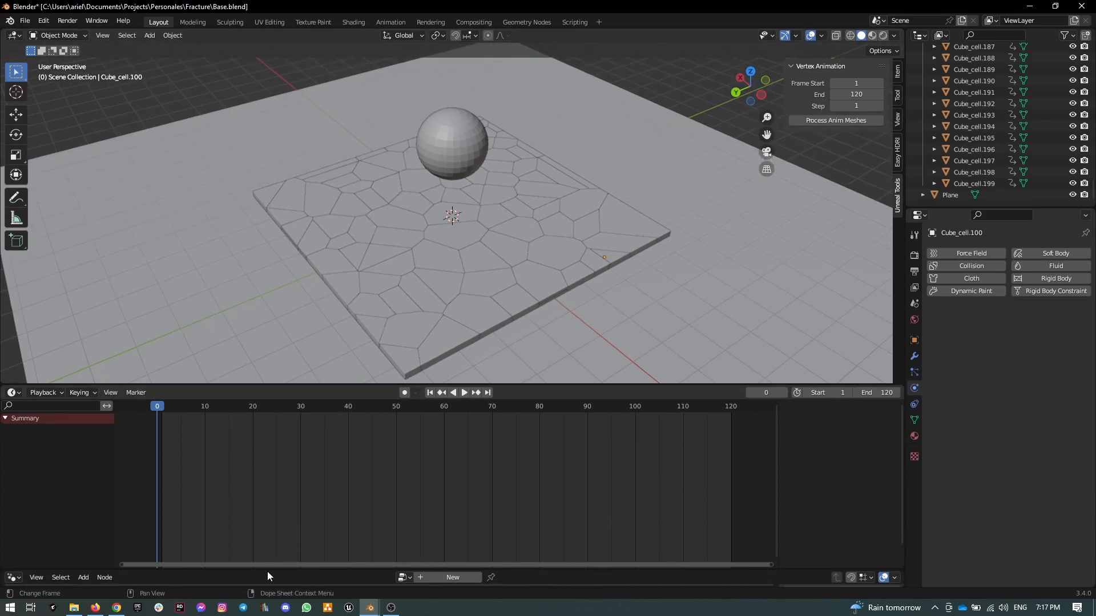
pyautogui.moveTo(272, 569); pyautogui.dragTo(274, 472)
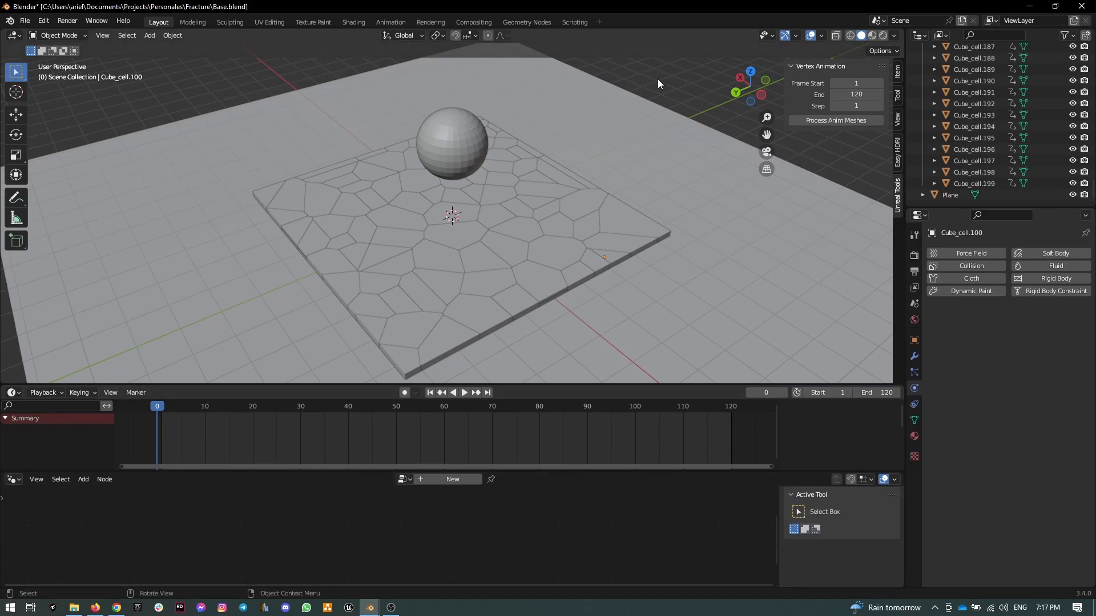
pyautogui.scroll(15, 963, 115)
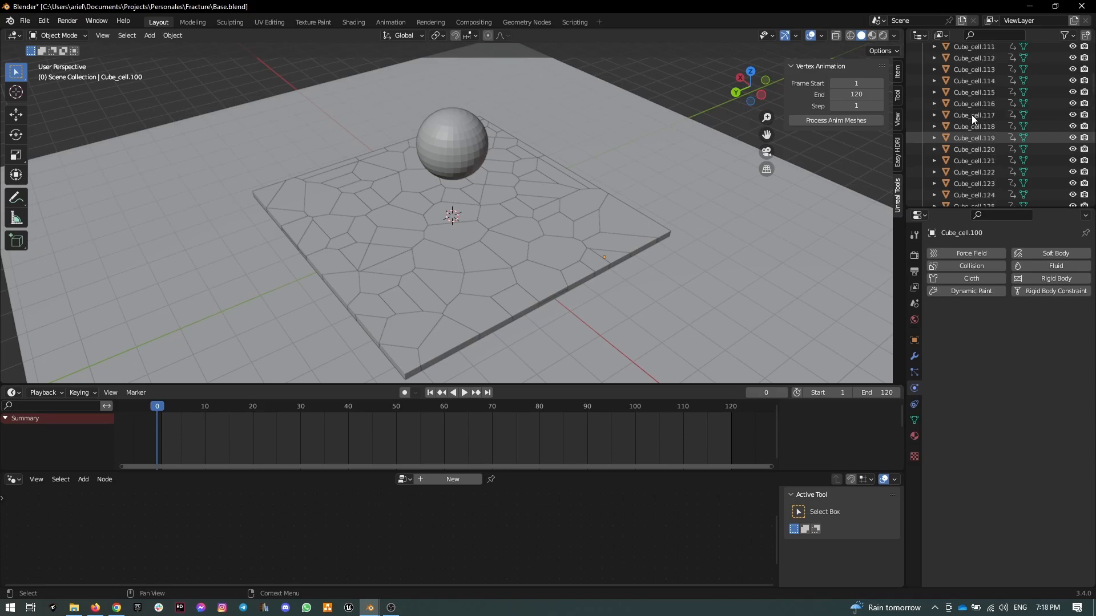
pyautogui.scroll(5, 971, 115)
pyautogui.click(923, 118)
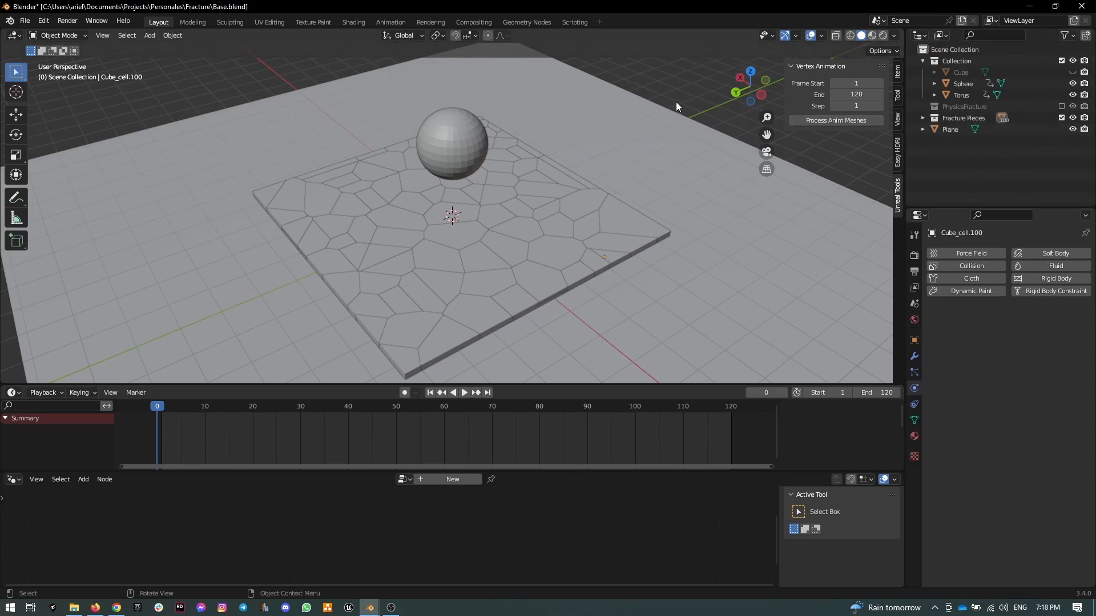
# Rename the Plane object as GroundFloor and move it into the collection named Collection
pyautogui.click(955, 131)
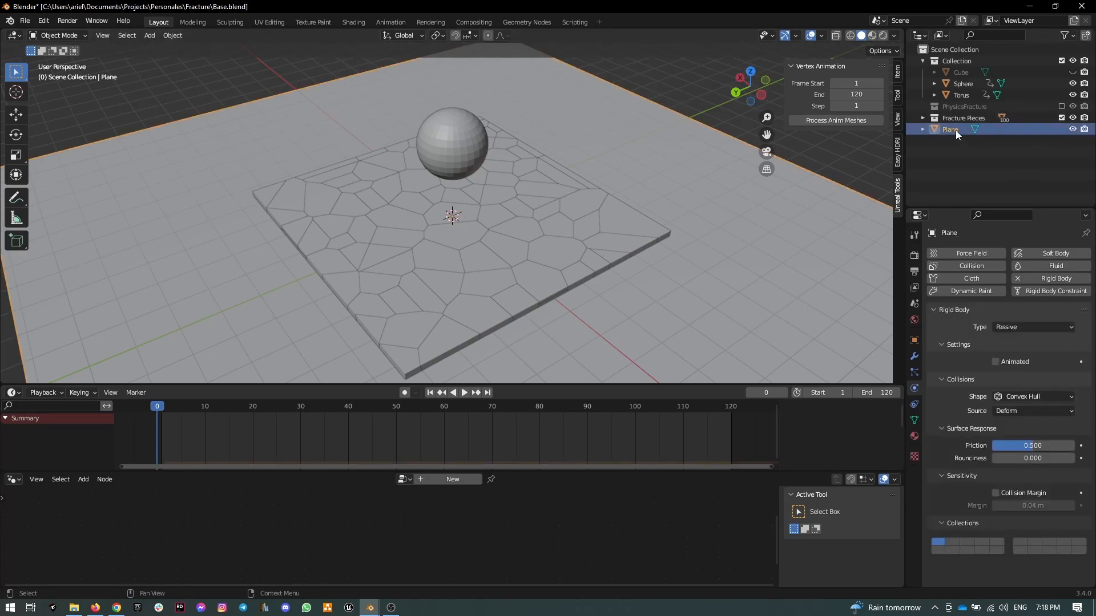
pyautogui.doubleClick(956, 130)
pyautogui.press('capslock')
pyautogui.press('BackSpace')
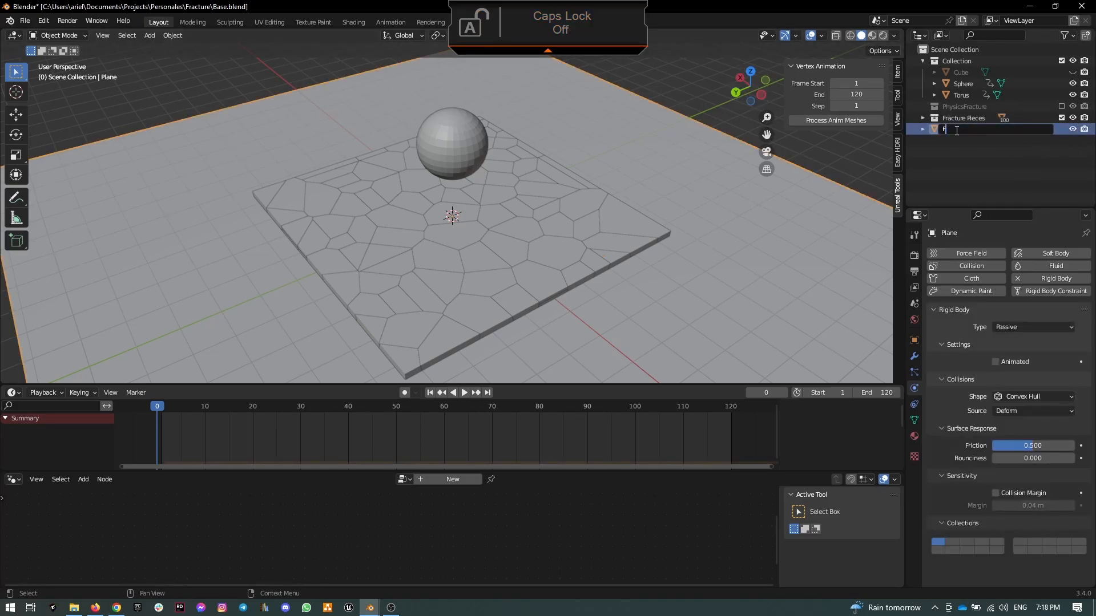
pyautogui.write('G')
pyautogui.press('capslock')
pyautogui.write('ro')
pyautogui.press('capslock')
pyautogui.write('Floor')
pyautogui.press('Return')
pyautogui.moveTo(957, 129); pyautogui.dragTo(958, 79)
pyautogui.click(974, 149)
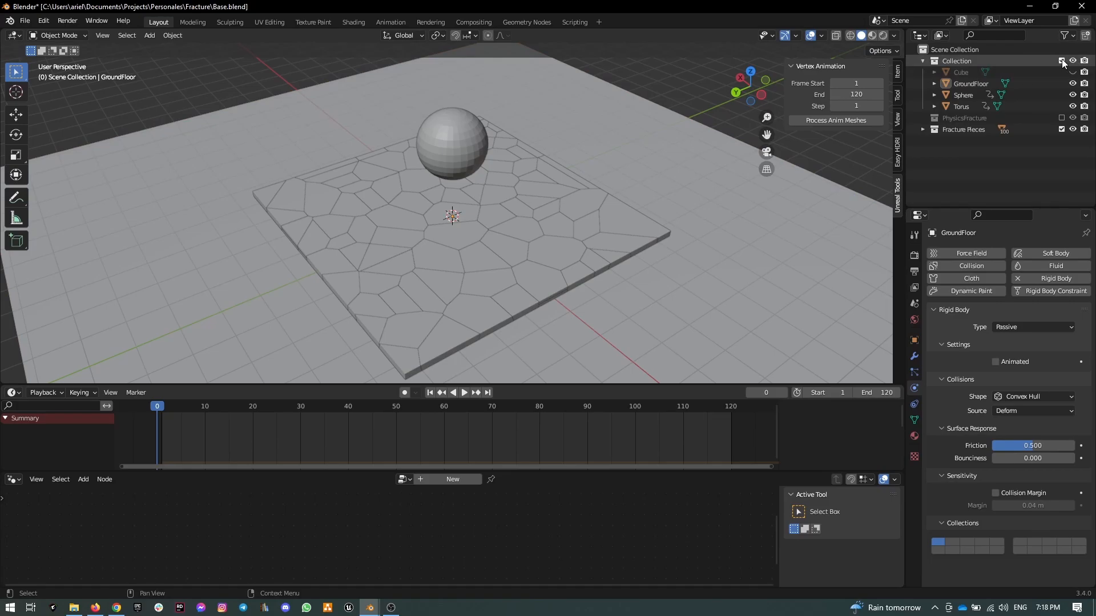
# Exclude the collection named Collection from the view layer and add a new plane mesh at the scene origin
pyautogui.click(1062, 61)
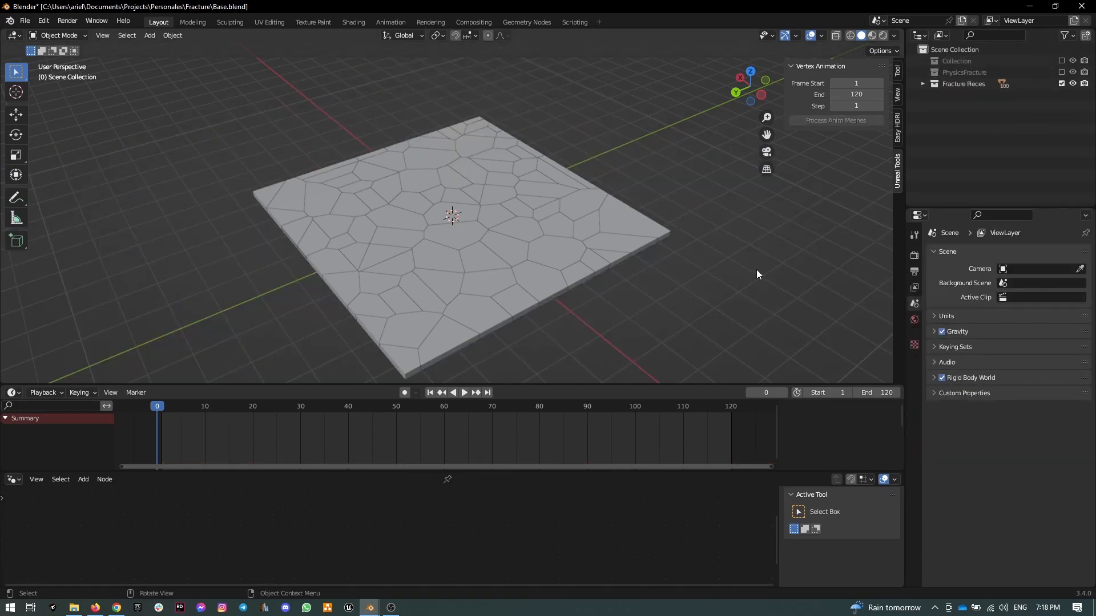
pyautogui.scroll(-1, 756, 269)
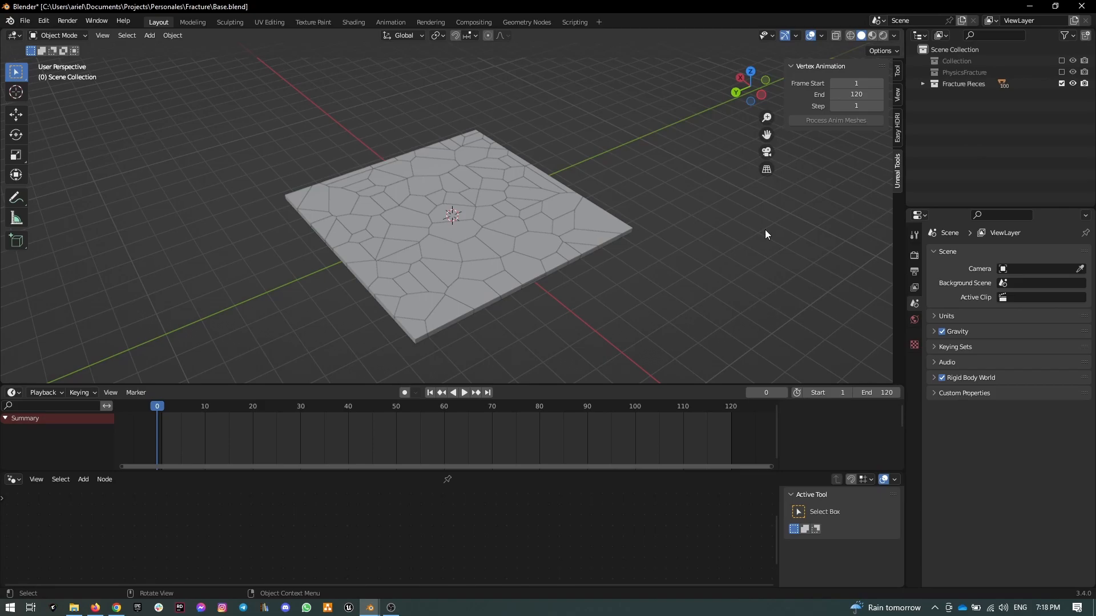
pyautogui.hotkey('shift', 'a')
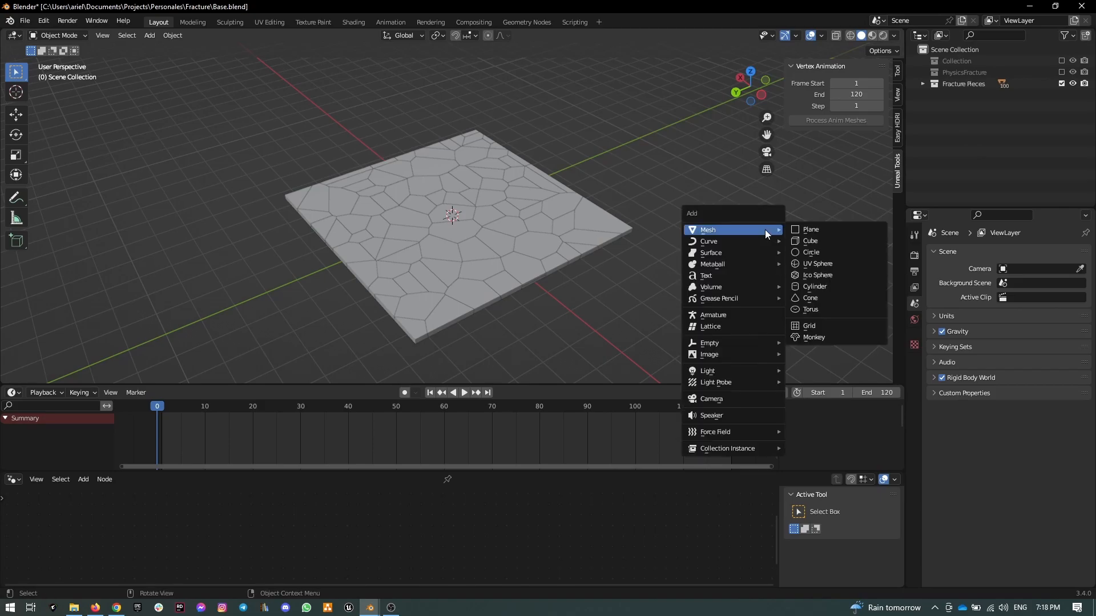
pyautogui.click(822, 228)
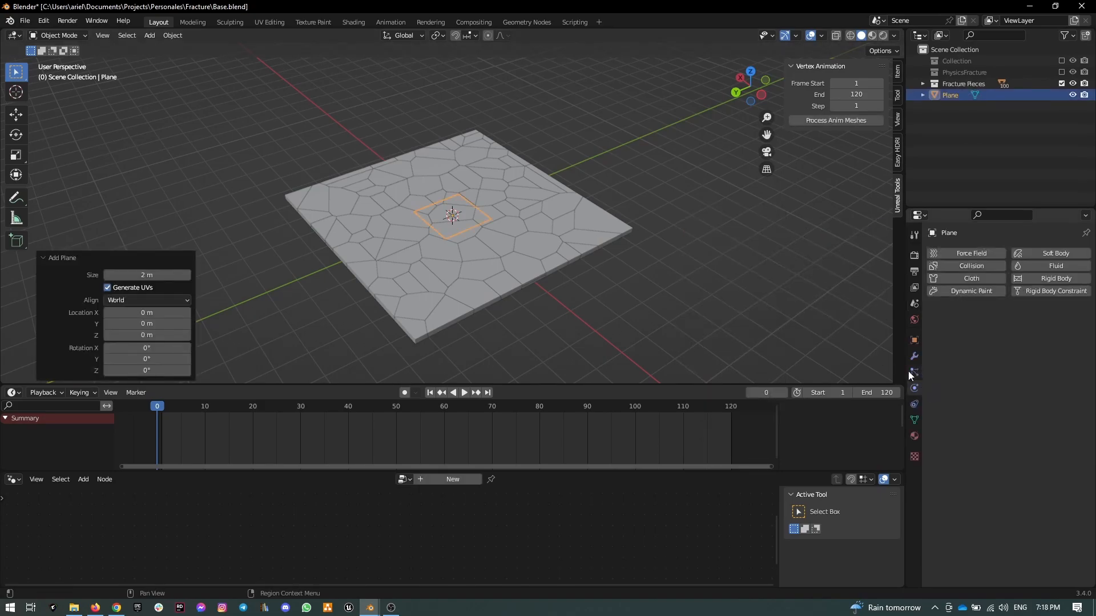
# Create a new Geometry Nodes tree on the new plane and enlarge the node editor to show all its nodes
pyautogui.click(432, 479)
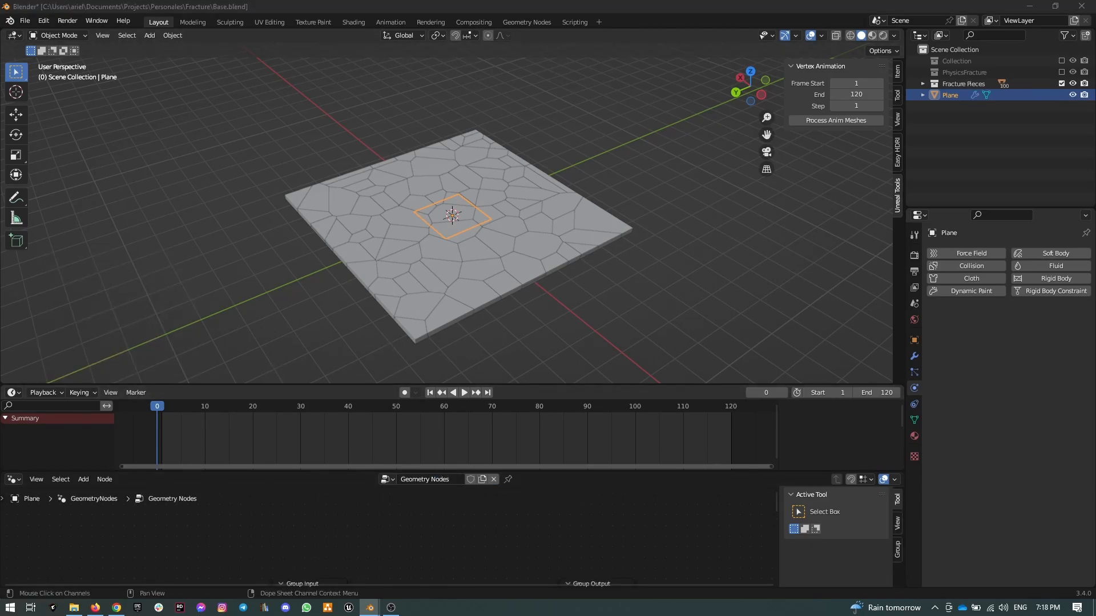
pyautogui.moveTo(360, 386); pyautogui.dragTo(351, 268)
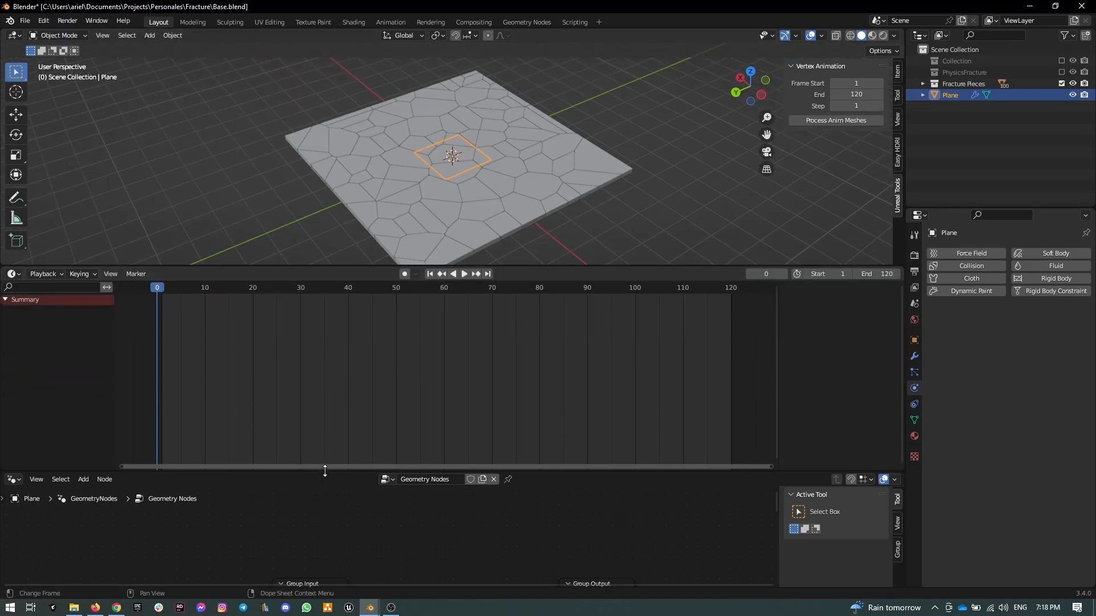
pyautogui.moveTo(325, 471); pyautogui.dragTo(321, 401)
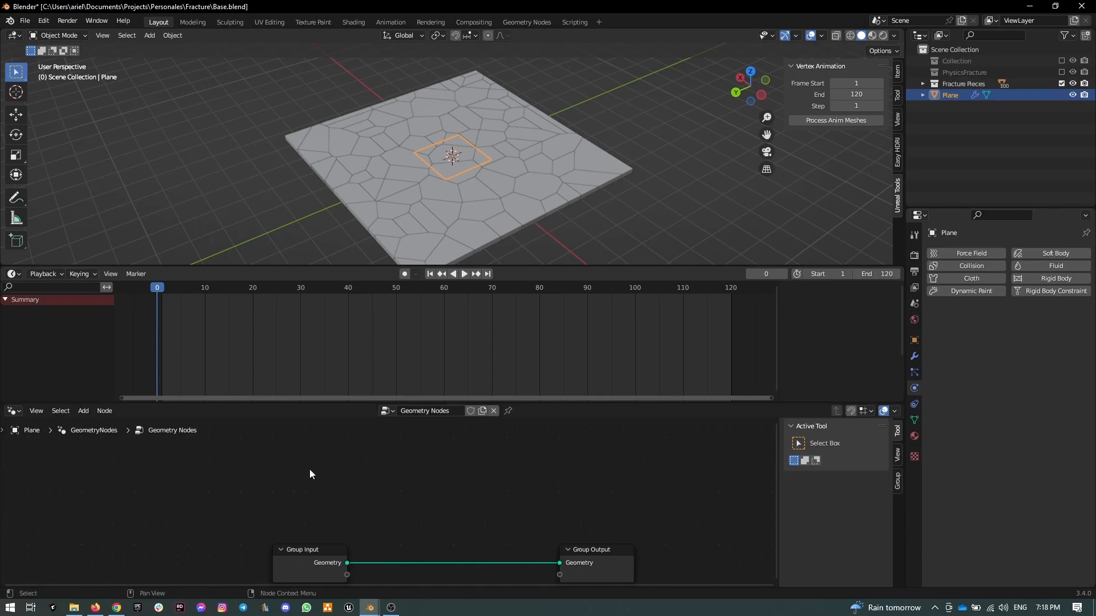
pyautogui.press('Home')
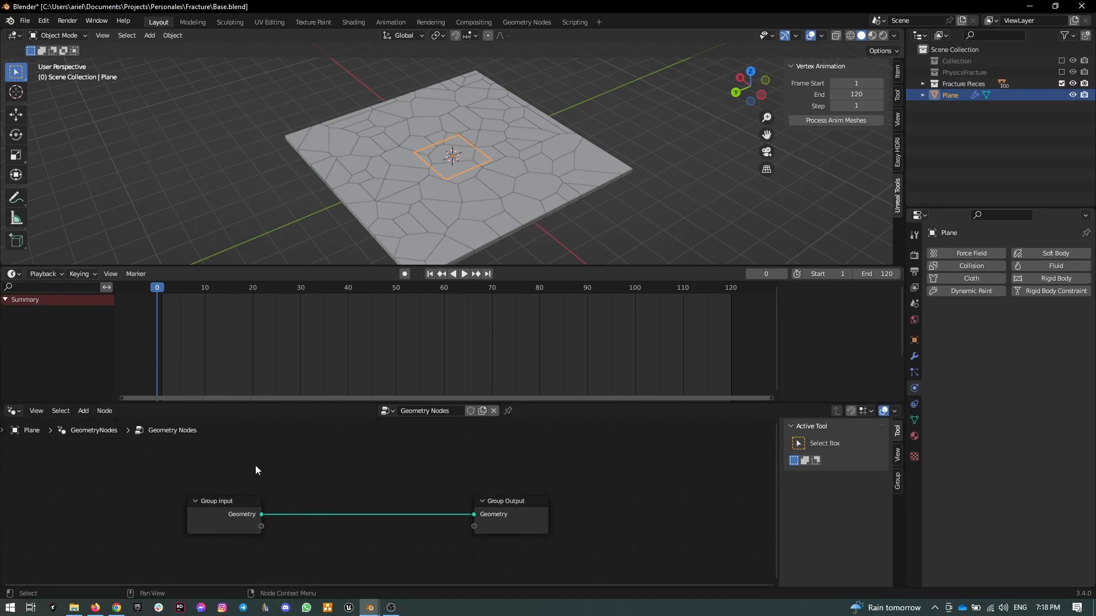
# Add a Collection Info node above the Group Input node and set its collection to Fracture Pieces
pyautogui.press('F3')
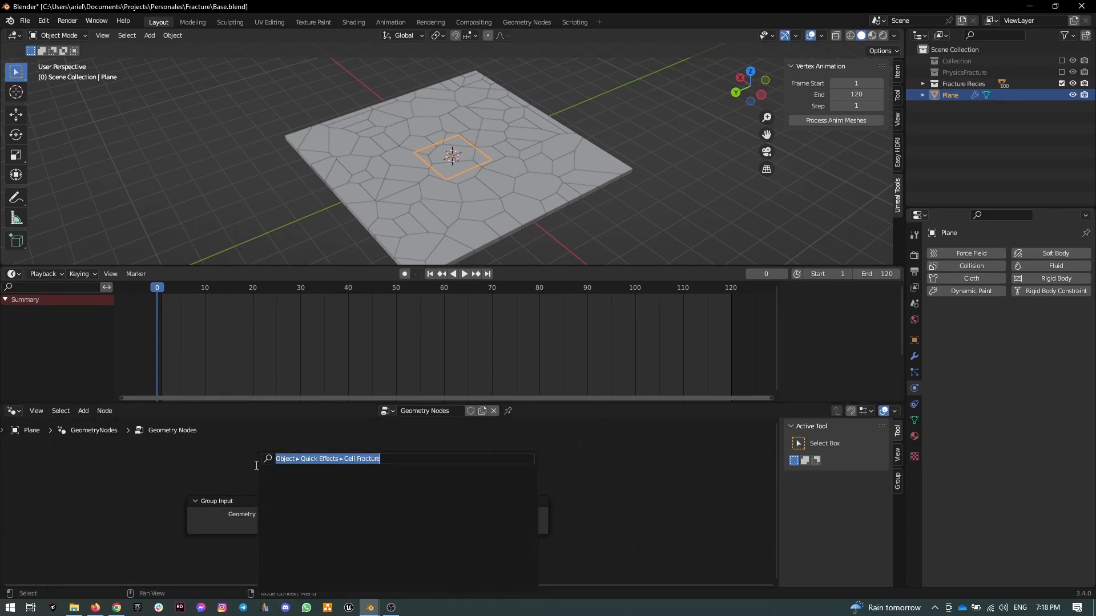
pyautogui.write('collec')
pyautogui.press('Return')
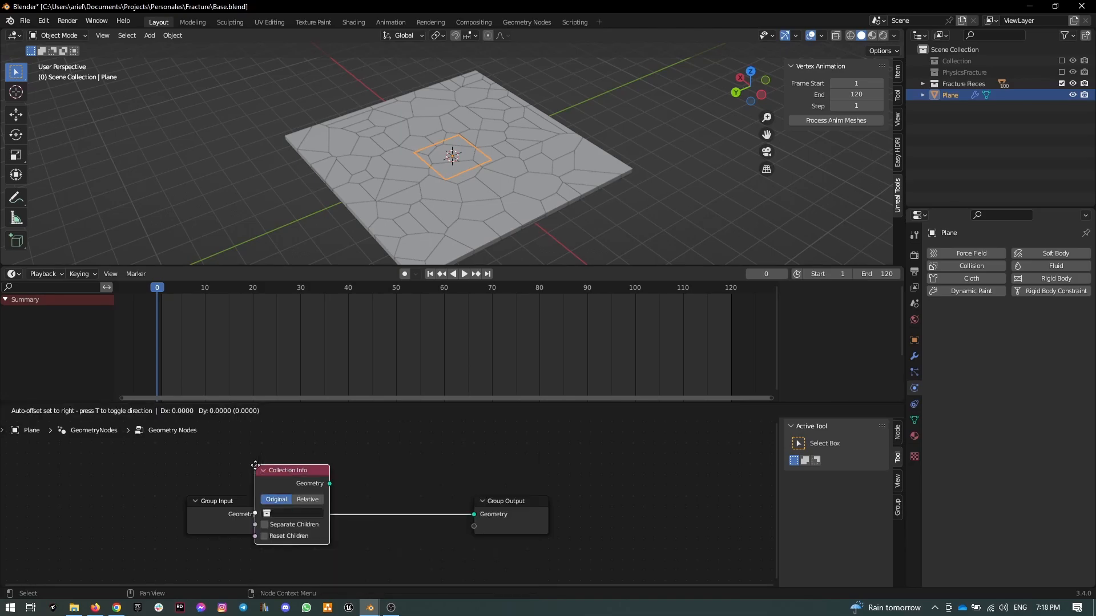
pyautogui.click(199, 473)
pyautogui.moveTo(289, 470); pyautogui.dragTo(367, 426, button='middle')
pyautogui.click(318, 475)
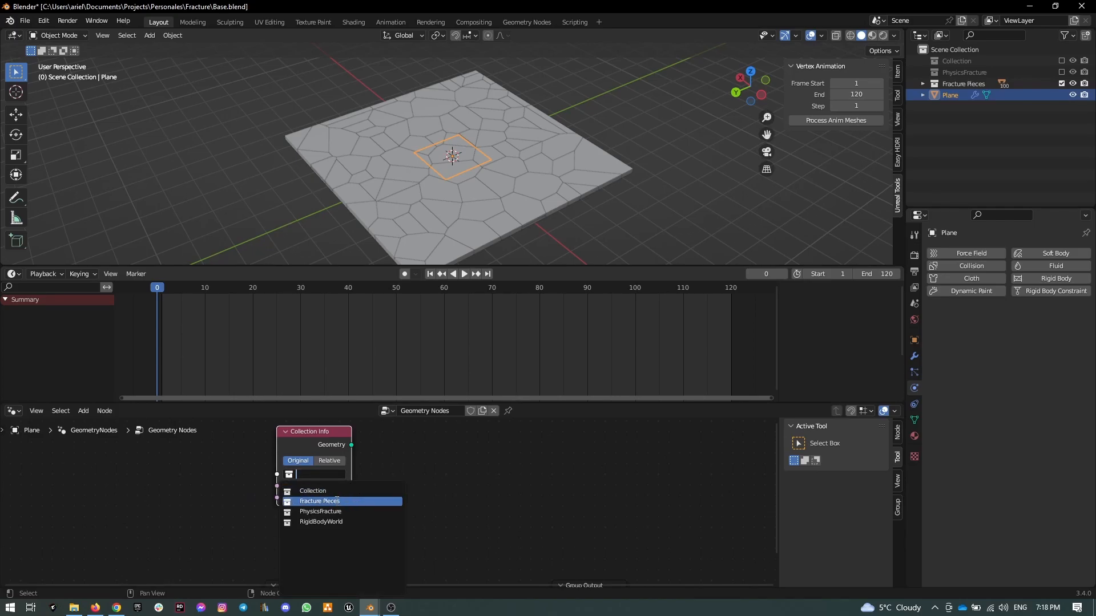
pyautogui.click(337, 500)
pyautogui.moveTo(397, 498); pyautogui.dragTo(402, 510, button='middle')
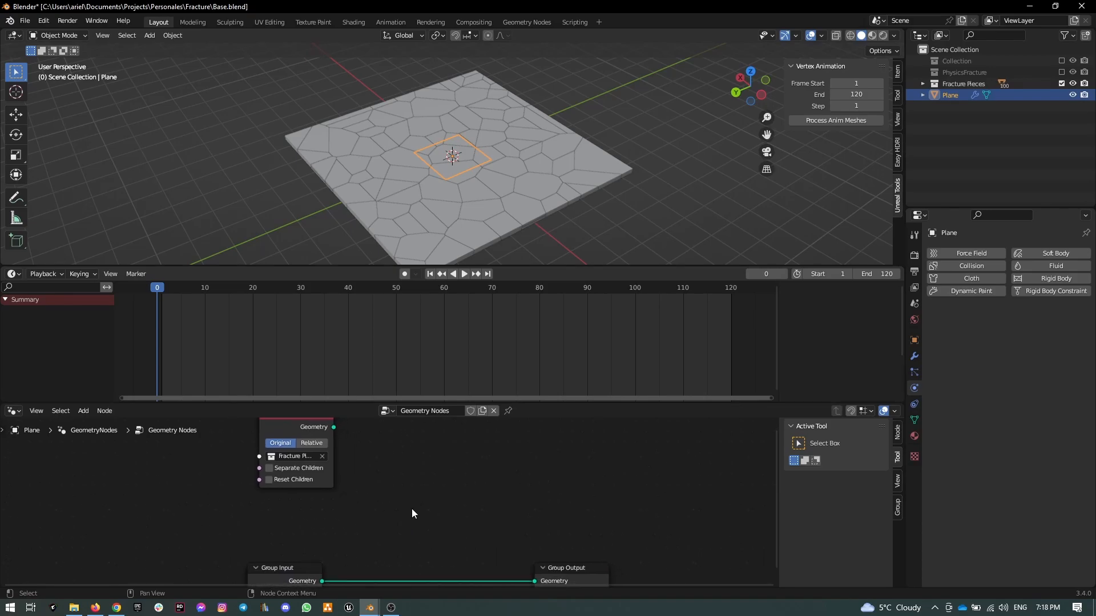
pyautogui.moveTo(374, 458); pyautogui.dragTo(328, 471, button='middle')
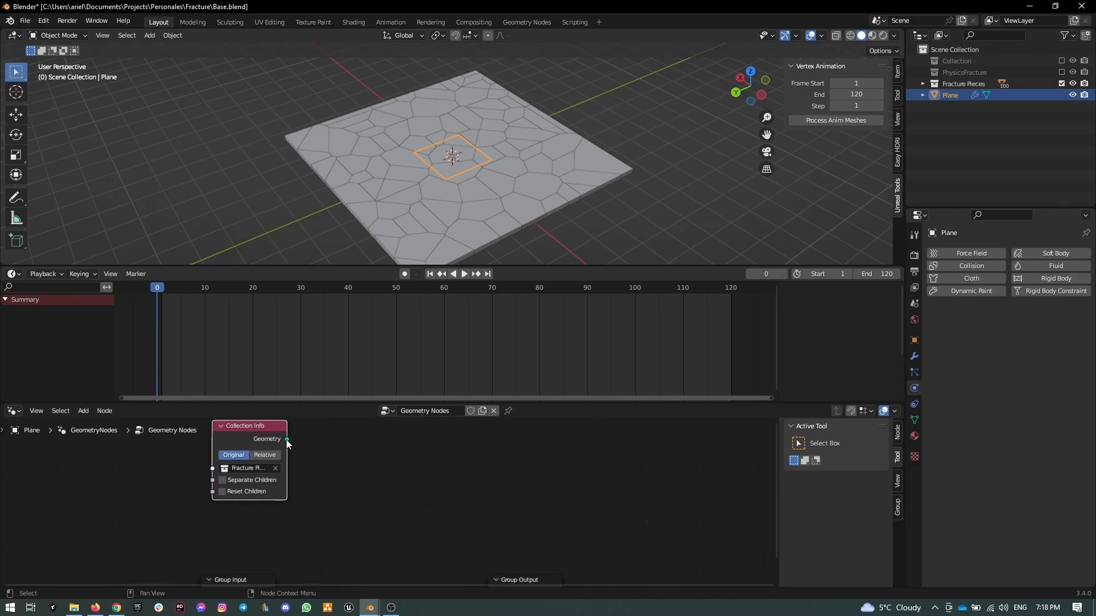
# Add a Join Geometry node fed by the Collection Info geometry and move the Group Output node farther along for room
pyautogui.moveTo(286, 440); pyautogui.dragTo(339, 482)
pyautogui.write('joi')
pyautogui.press('Return')
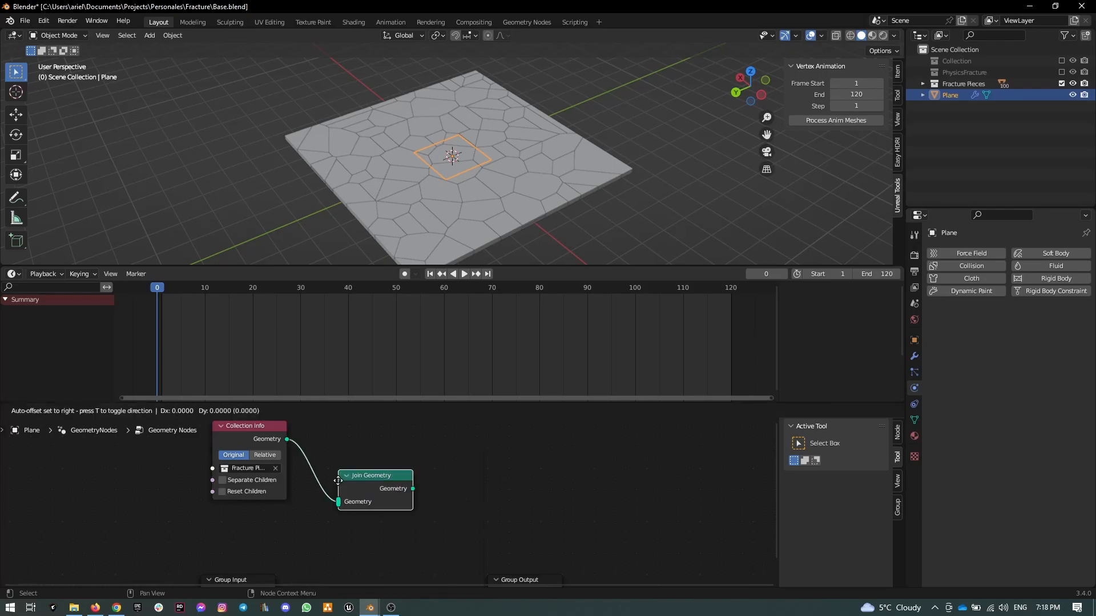
pyautogui.click(323, 463)
pyautogui.moveTo(444, 496); pyautogui.dragTo(362, 444, button='middle')
pyautogui.moveTo(444, 530); pyautogui.dragTo(546, 532)
pyautogui.moveTo(467, 461); pyautogui.dragTo(471, 484, button='middle')
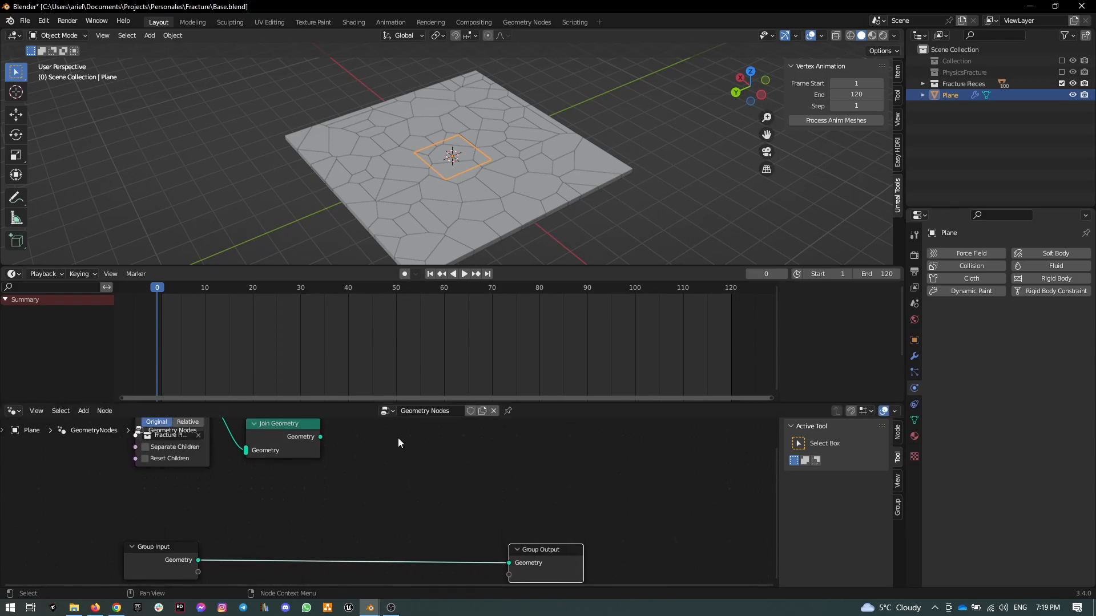
# Add a Realize Instances node after Join Geometry and connect its geometry to the Group Output
pyautogui.moveTo(321, 437); pyautogui.dragTo(354, 454)
pyautogui.write('rea')
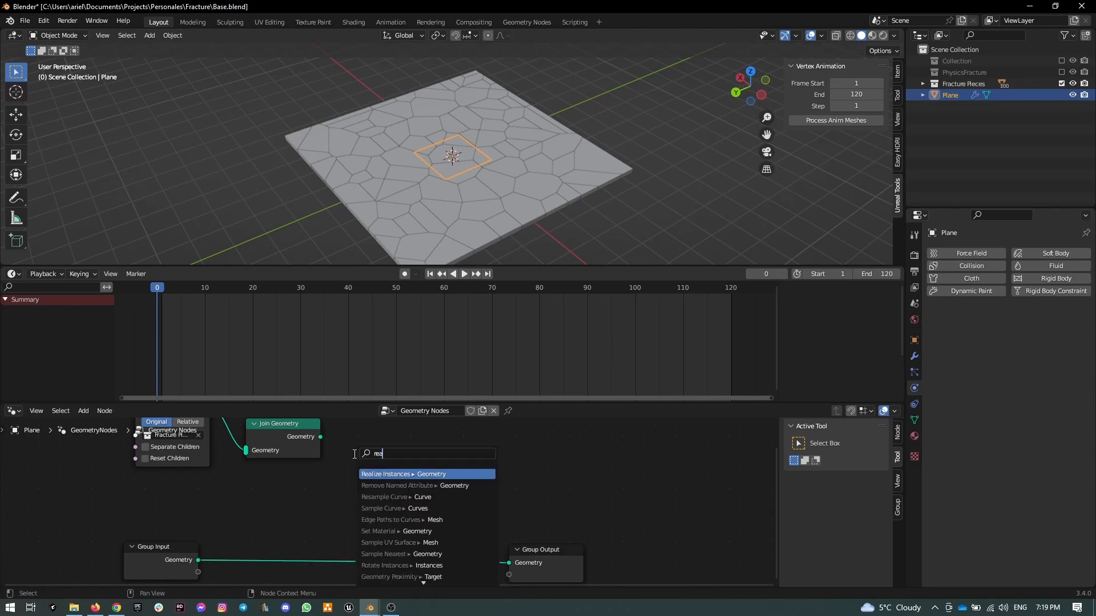
pyautogui.press('Return')
pyautogui.click(449, 482)
pyautogui.moveTo(441, 479); pyautogui.dragTo(513, 565)
# Delete the unused Group Input node from the plane's node tree
pyautogui.moveTo(228, 527); pyautogui.dragTo(156, 594)
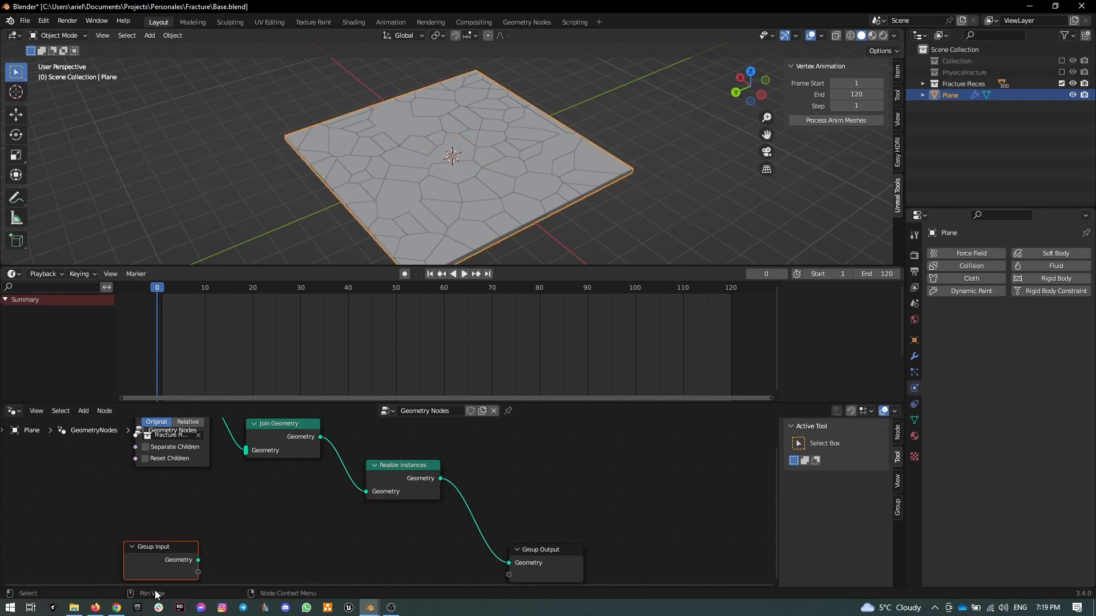
pyautogui.click(173, 553)
pyautogui.press('x')
# Preview the plane's combined animation, exclude the Fracture Pieces collection from the view layer and return to frame 0
pyautogui.press('space')
pyautogui.moveTo(304, 288); pyautogui.dragTo(160, 289)
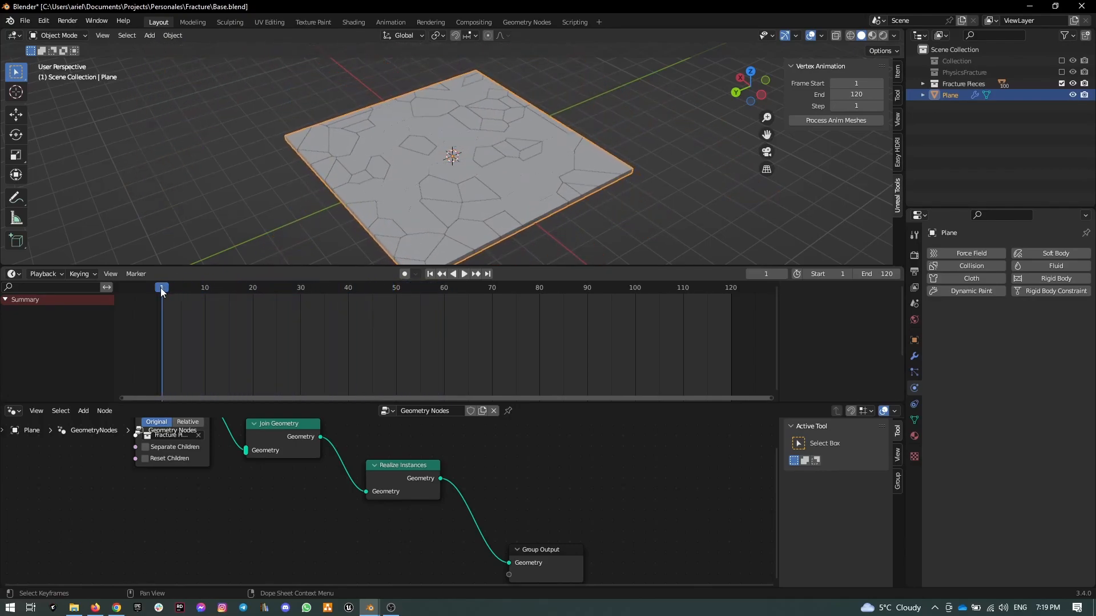
pyautogui.click(1062, 83)
pyautogui.moveTo(207, 280); pyautogui.dragTo(143, 338)
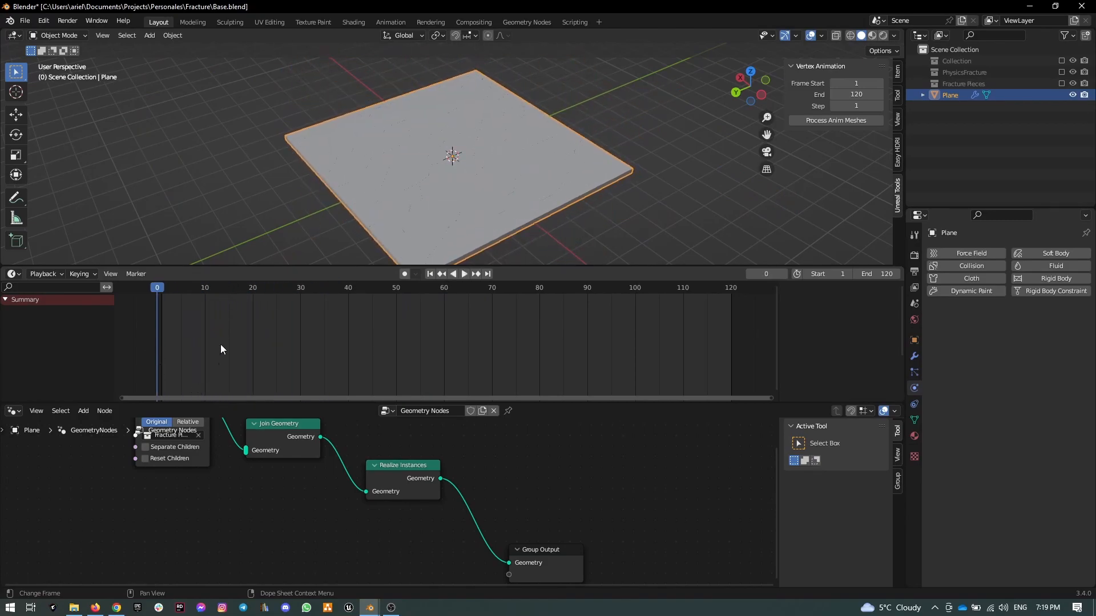
# Enlarge the 3D viewport, shrink the node editor and save the Blender file
pyautogui.moveTo(232, 269); pyautogui.dragTo(248, 340)
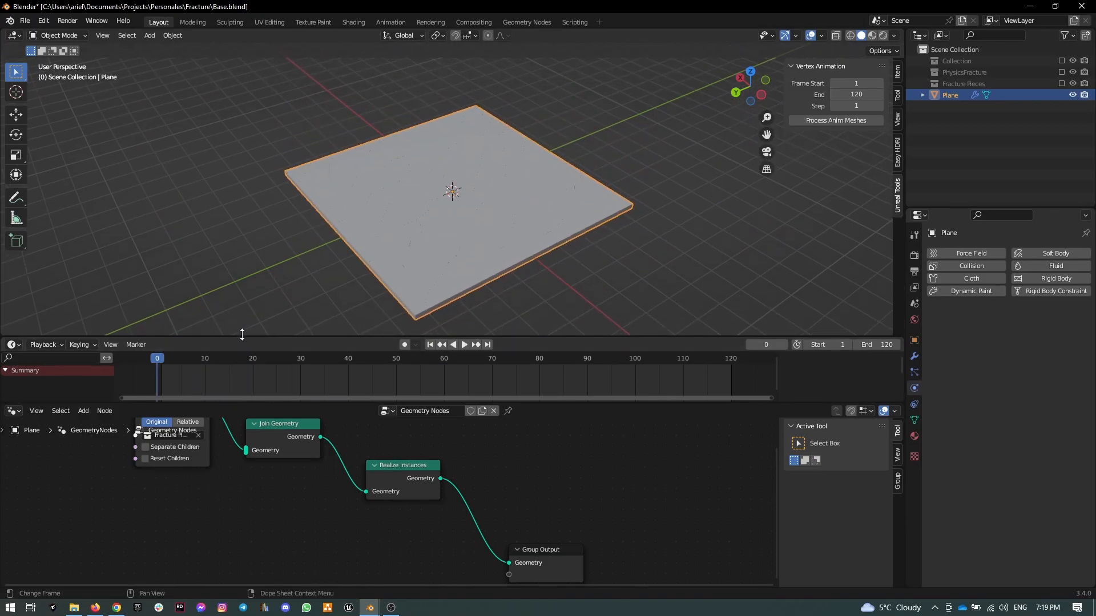
pyautogui.moveTo(227, 401); pyautogui.dragTo(228, 445)
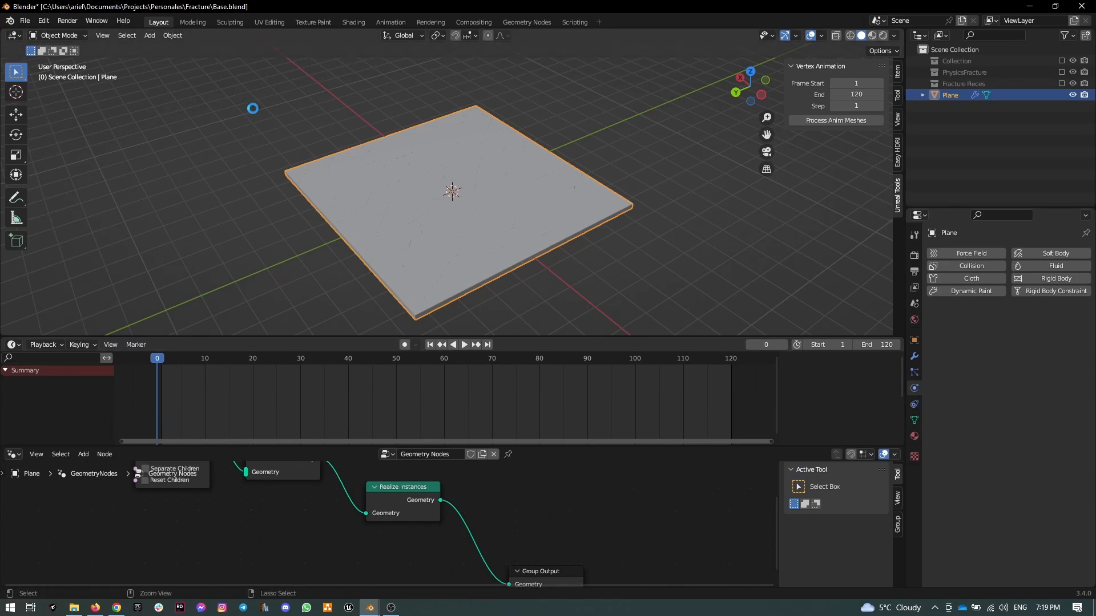
pyautogui.hotkey('ctrl', 's')
# Export the plane's animation as a Lightwave Point Cache (.mdd) named TutorialCache in the MDDexport folder and return to frame 0
pyautogui.click(25, 21)
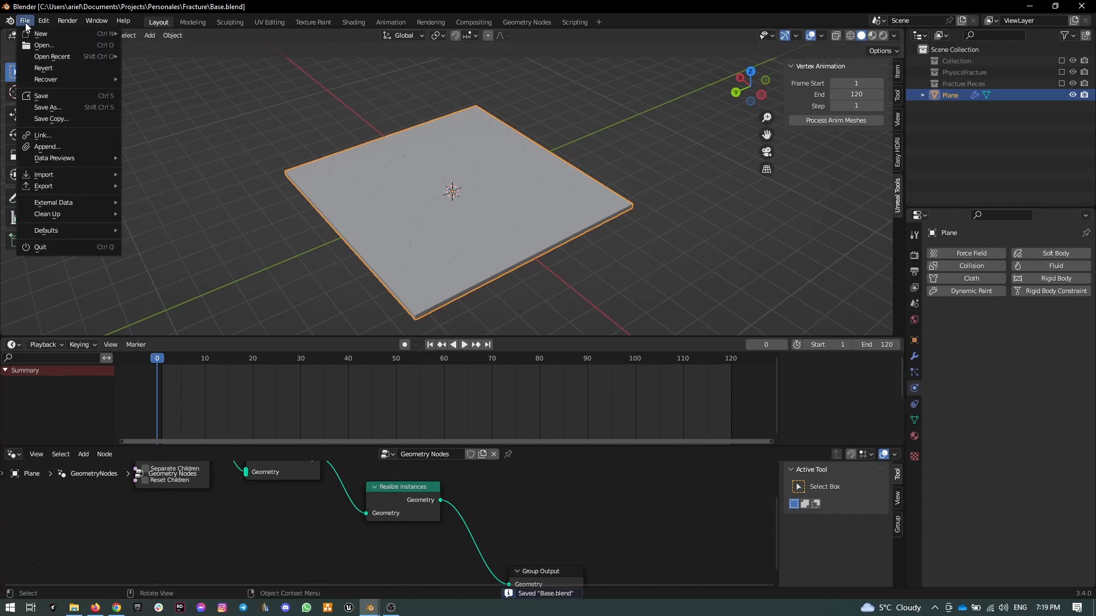
pyautogui.moveTo(87, 185)
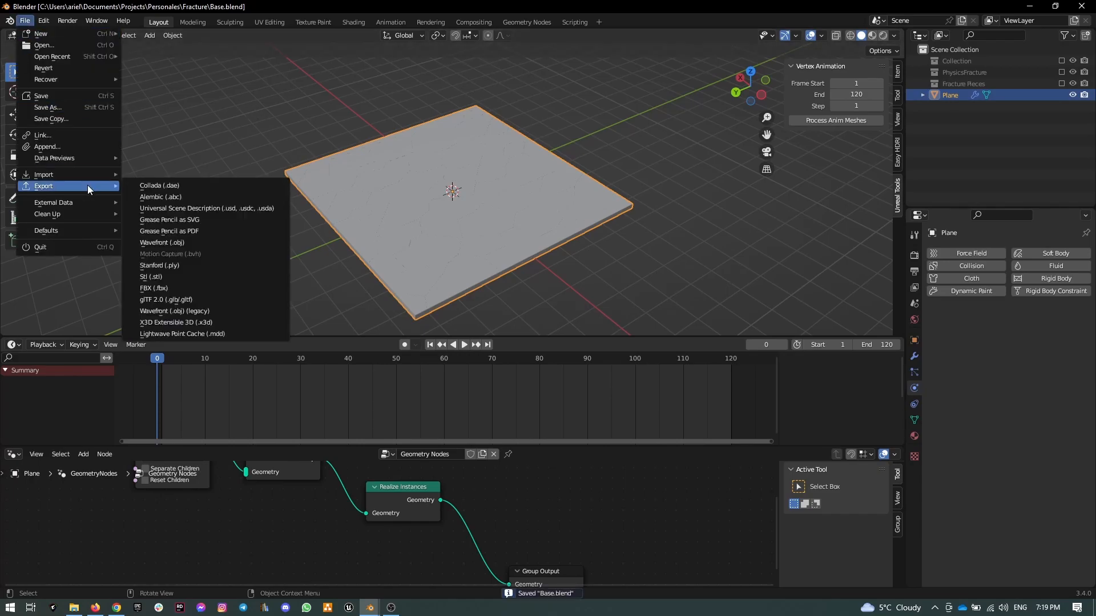
pyautogui.click(248, 332)
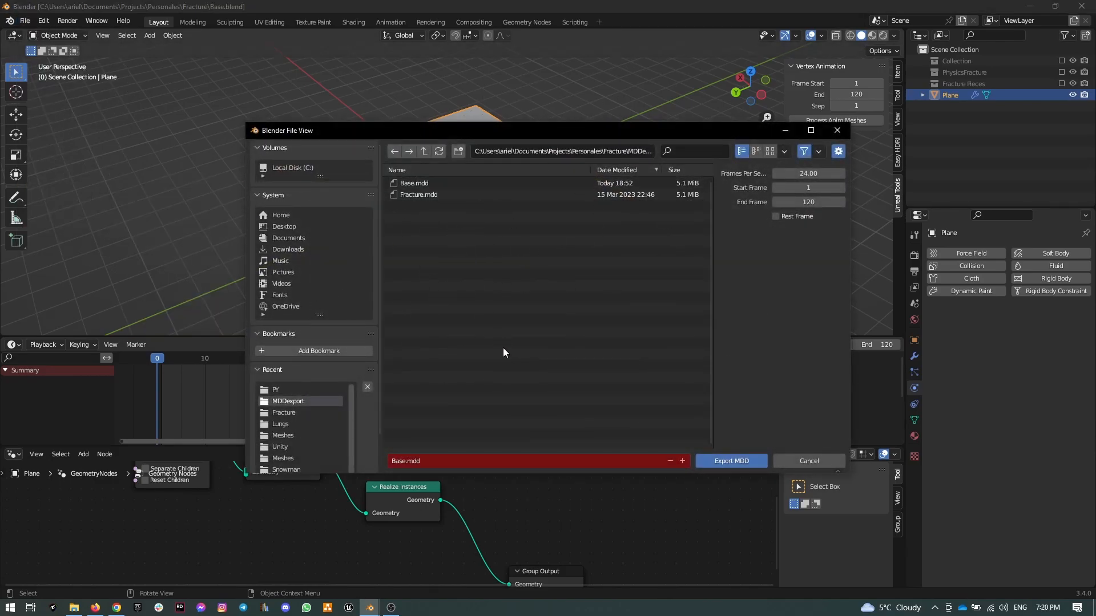
pyautogui.click(449, 461)
pyautogui.press('capslock')
pyautogui.write('T')
pyautogui.press('capslock')
pyautogui.write('utorial')
pyautogui.press('capslock')
pyautogui.write('C')
pyautogui.press('capslock')
pyautogui.write('ache')
pyautogui.press('Return')
pyautogui.click(741, 464)
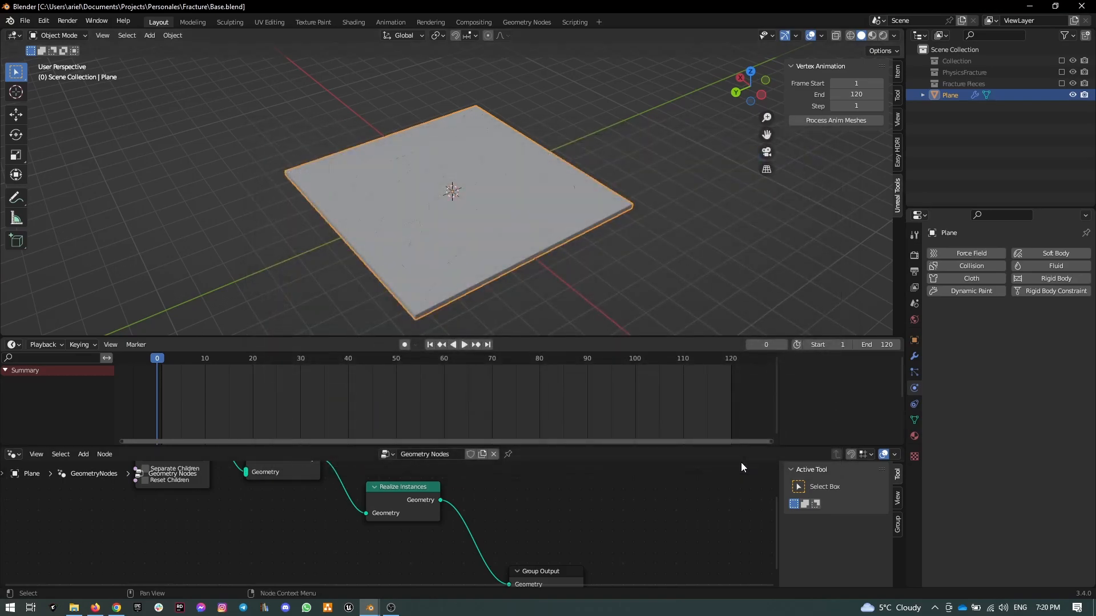
pyautogui.moveTo(209, 358); pyautogui.dragTo(155, 370)
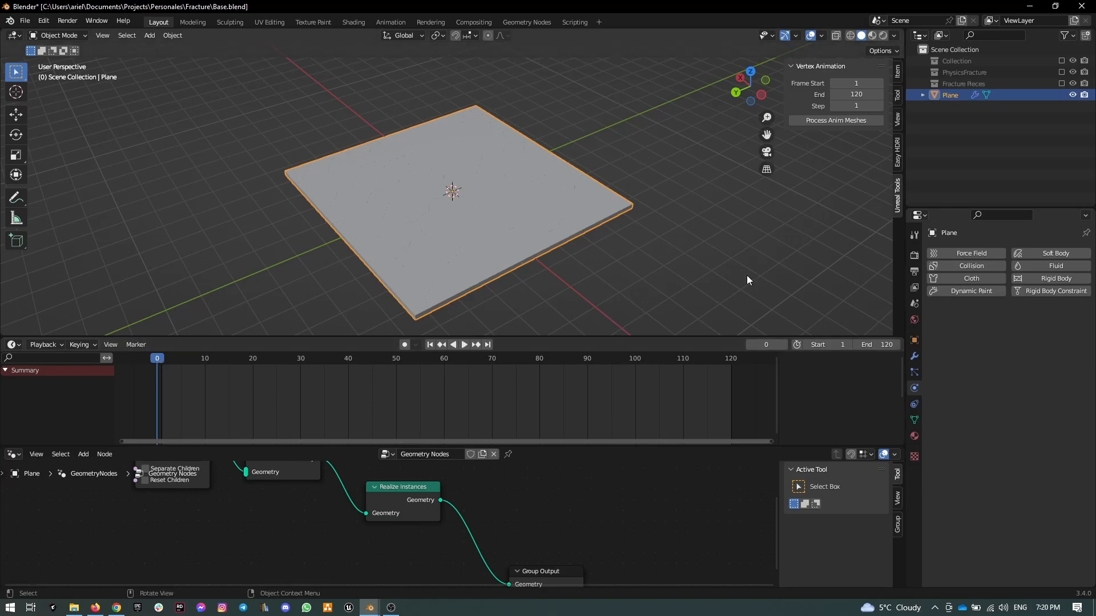
# Rename the Plane object as GeometryNodesPlane
pyautogui.doubleClick(950, 96)
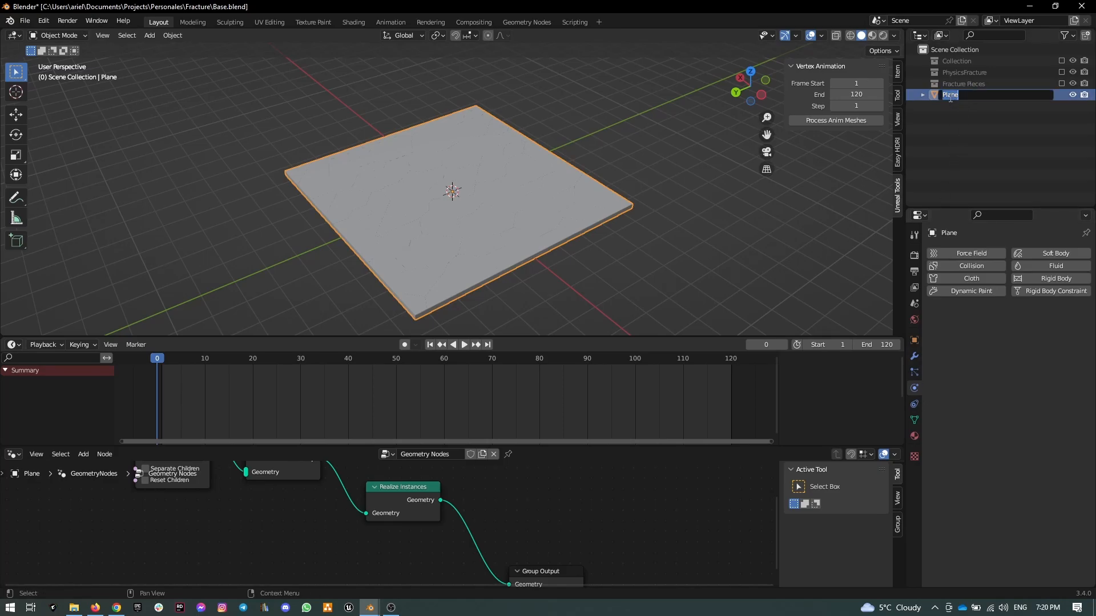
pyautogui.press('capslock')
pyautogui.write('G')
pyautogui.press('capslock')
pyautogui.write('eometry')
pyautogui.press('capslock')
pyautogui.write('N')
pyautogui.press('capslock')
pyautogui.write('odes')
pyautogui.press('capslock')
pyautogui.write('P')
pyautogui.press('capslock')
pyautogui.write('lan')
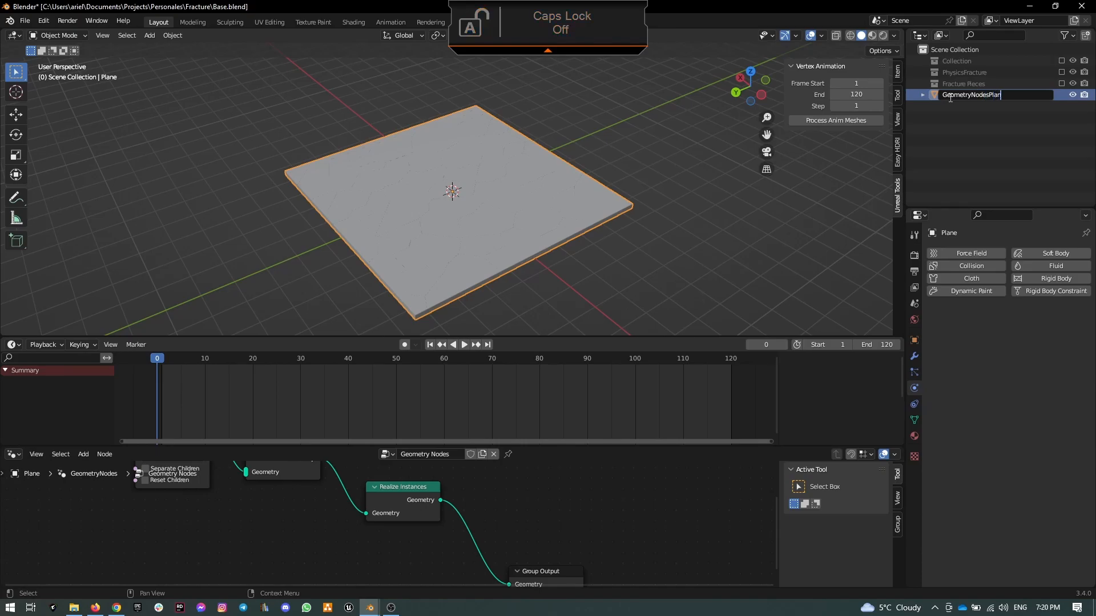
pyautogui.write('e')
pyautogui.press('Return')
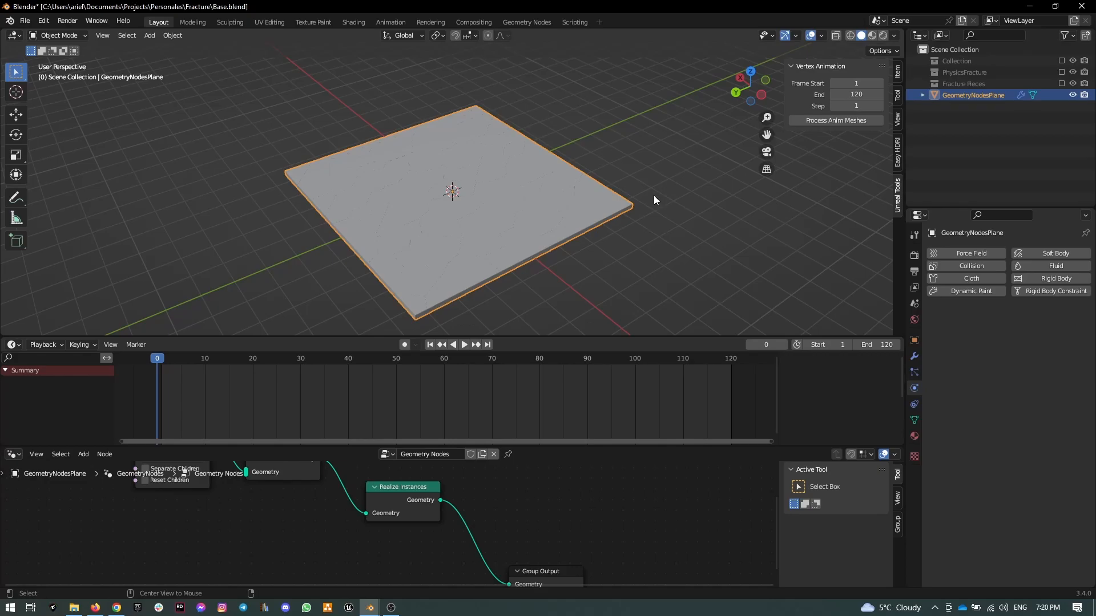
# Duplicate GeometryNodesPlane in place and rename the copy as CollapsedPlane
pyautogui.hotkey('shift', 'd')
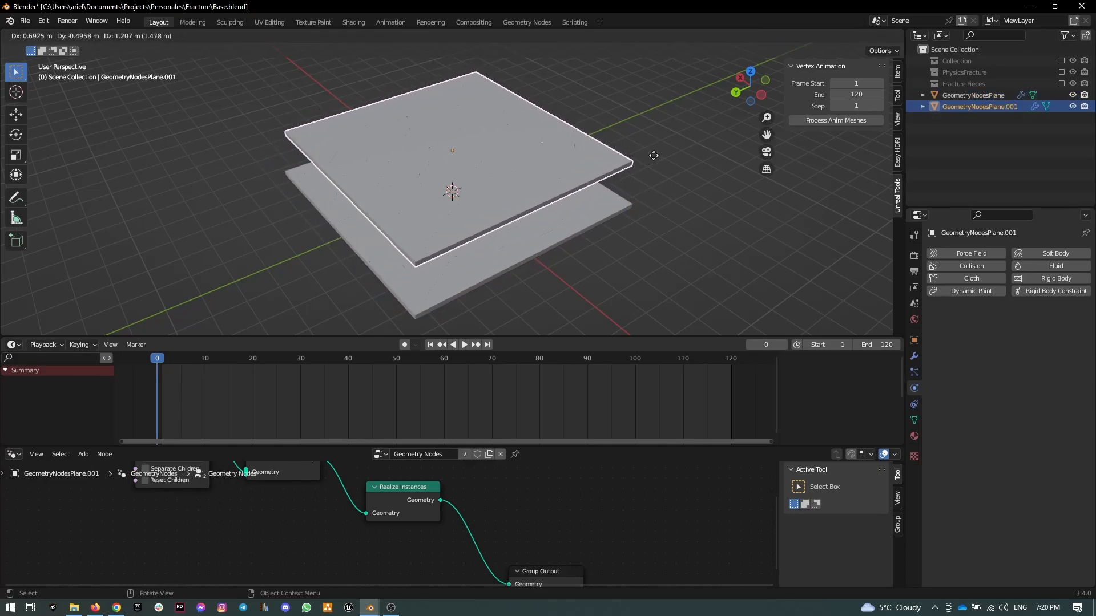
pyautogui.press('Escape')
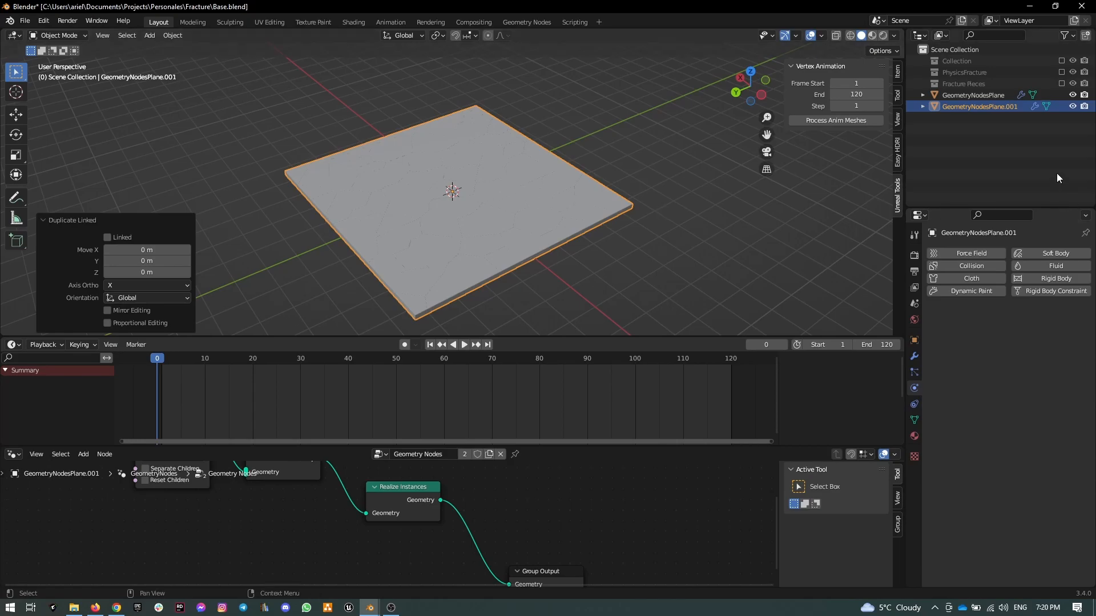
pyautogui.click(915, 357)
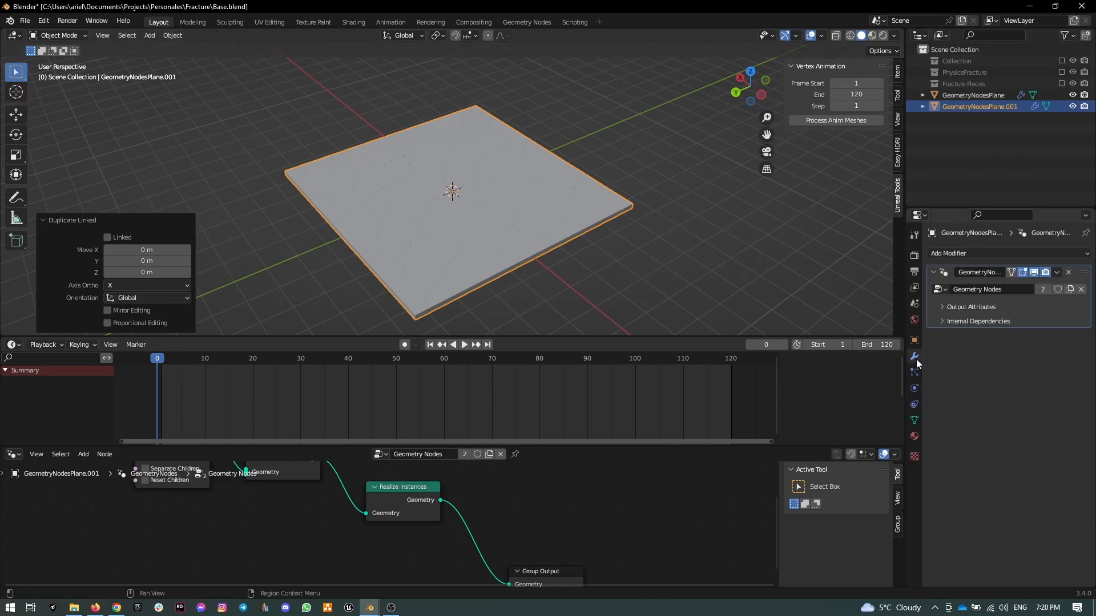
pyautogui.click(970, 122)
pyautogui.doubleClick(991, 106)
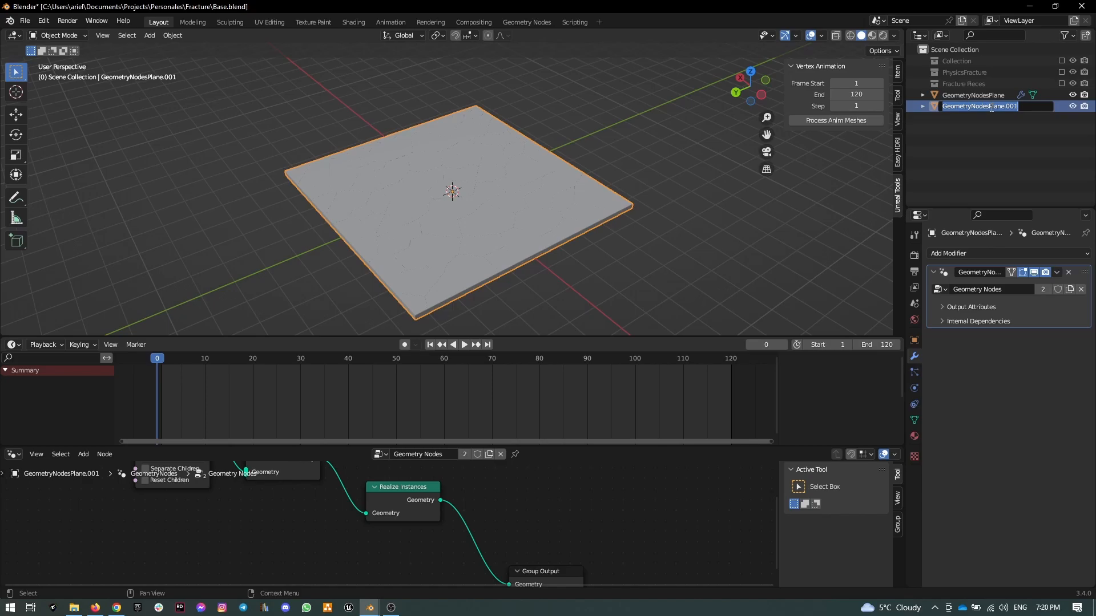
pyautogui.press('capslock')
pyautogui.write('C')
pyautogui.press('capslock')
pyautogui.write('ollapsed')
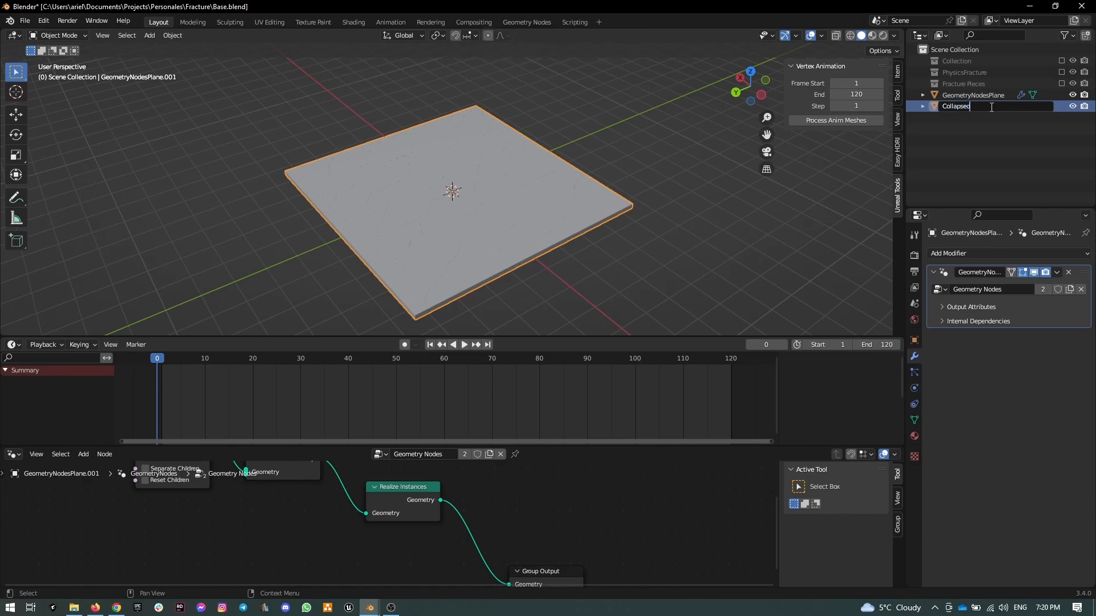
pyautogui.press('capslock')
pyautogui.write('P')
pyautogui.press('capslock')
pyautogui.write('lane')
pyautogui.press('Return')
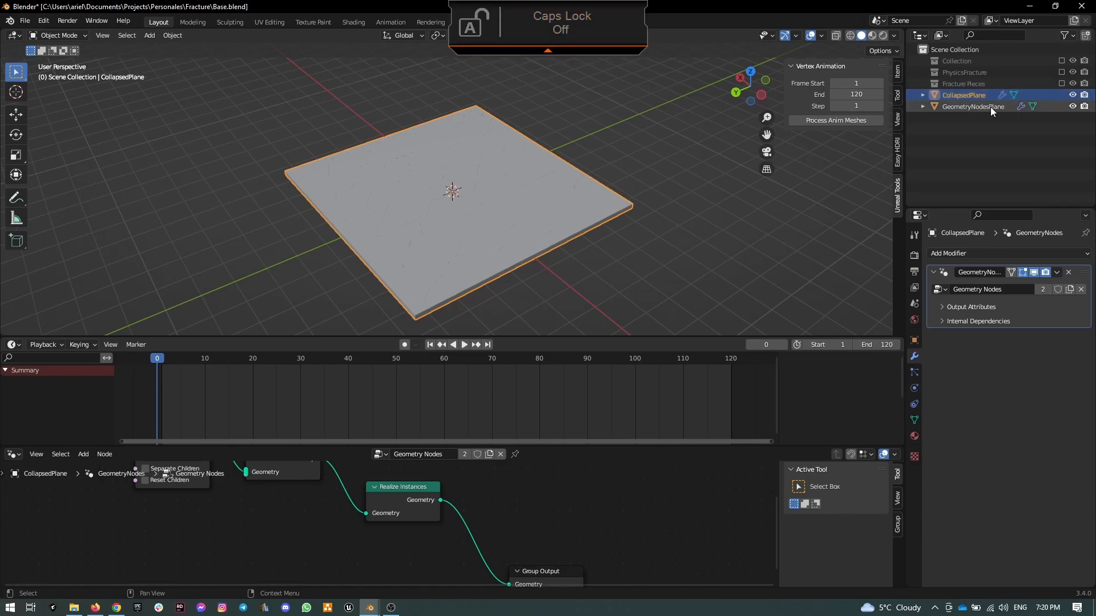
# Hide GeometryNodesPlane and apply the GeometryNodes modifier on CollapsedPlane
pyautogui.click(1072, 107)
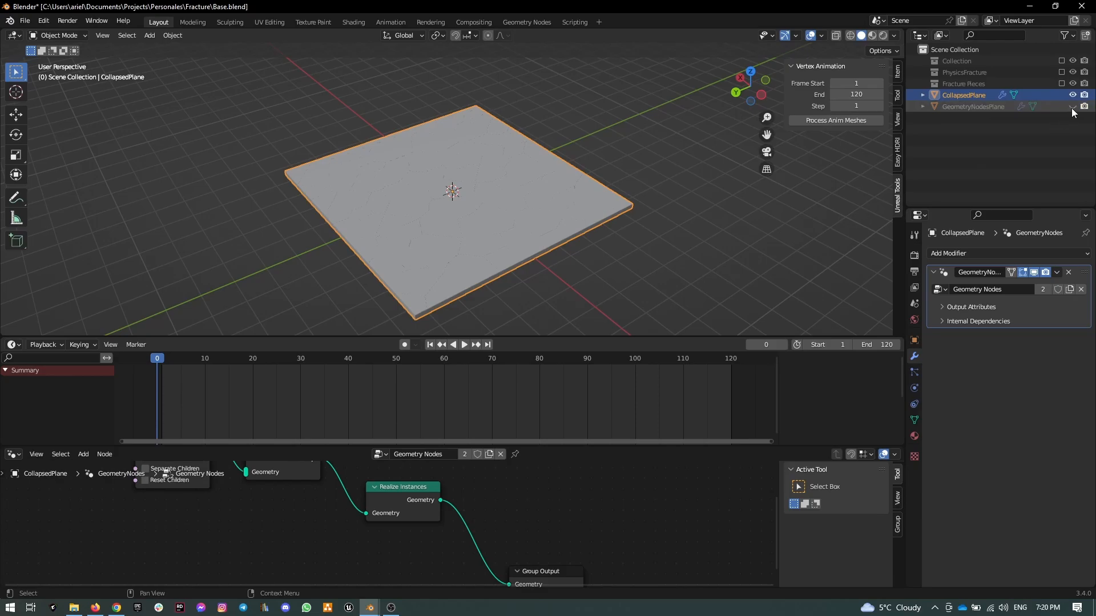
pyautogui.click(1058, 274)
pyautogui.click(1044, 283)
pyautogui.click(648, 218)
pyautogui.click(487, 190)
pyautogui.moveTo(183, 359); pyautogui.dragTo(735, 340)
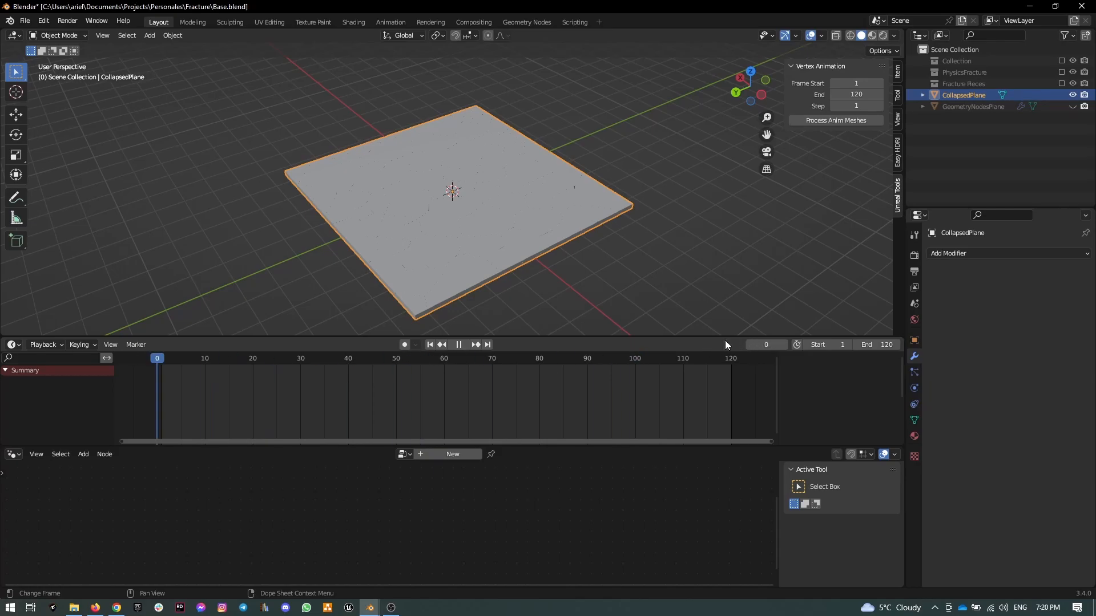
pyautogui.click(248, 178)
pyautogui.click(394, 190)
# Import the TutorialCache.mdd Lightwave point cache onto CollapsedPlane and scrub through its animation, returning to frame 0
pyautogui.click(26, 20)
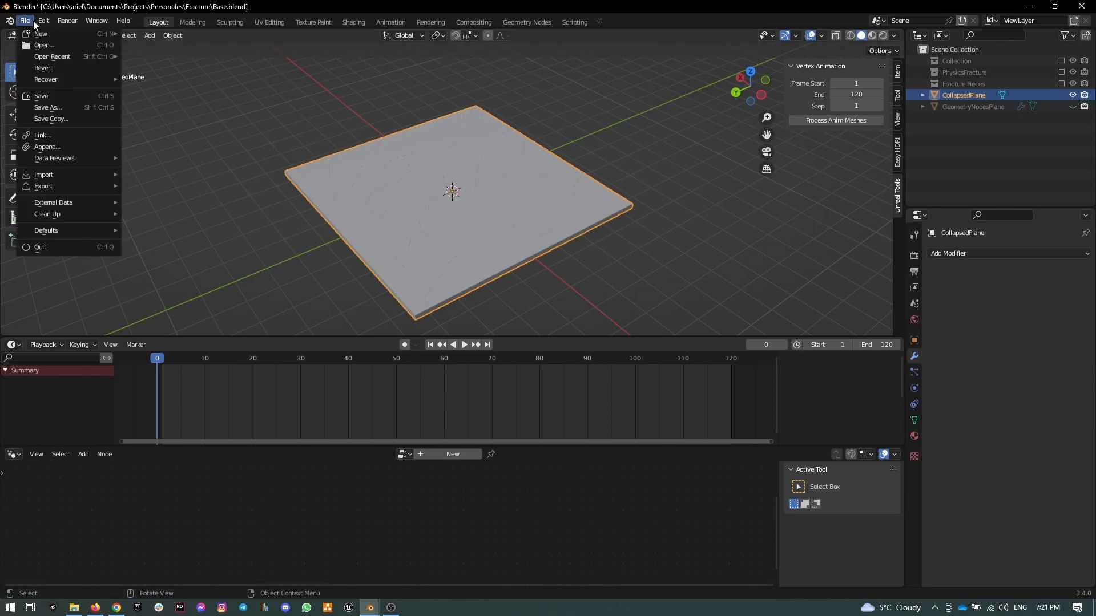
pyautogui.moveTo(66, 169)
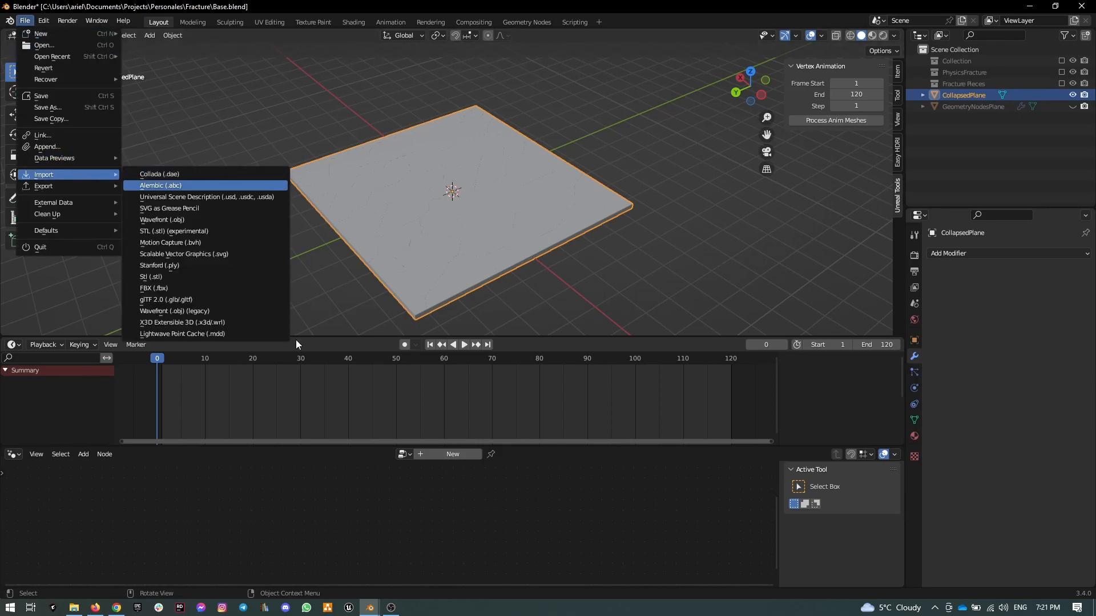
pyautogui.click(266, 333)
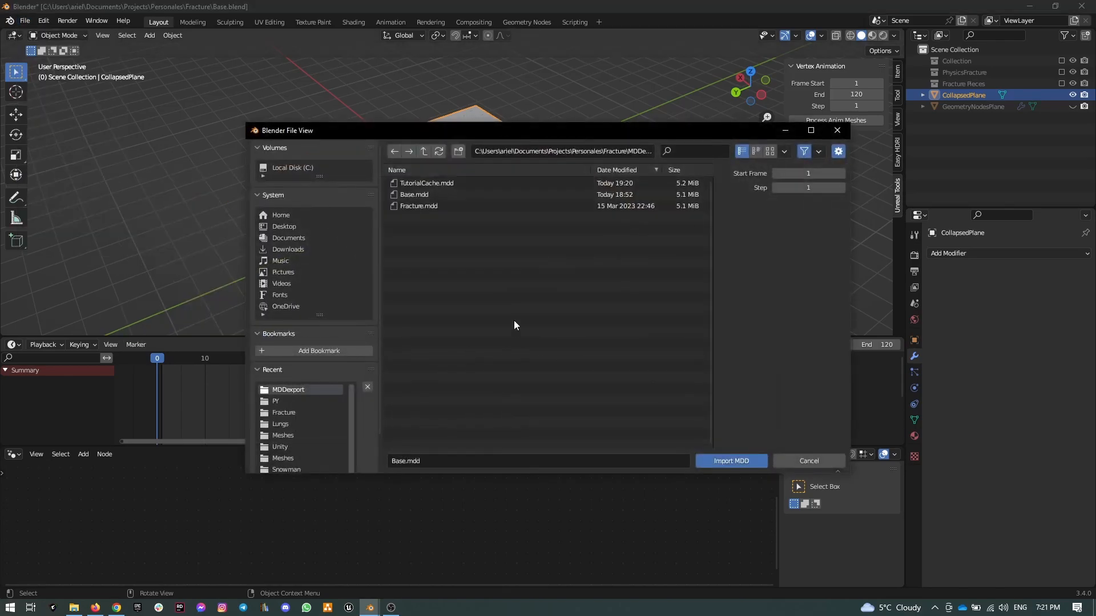
pyautogui.doubleClick(458, 183)
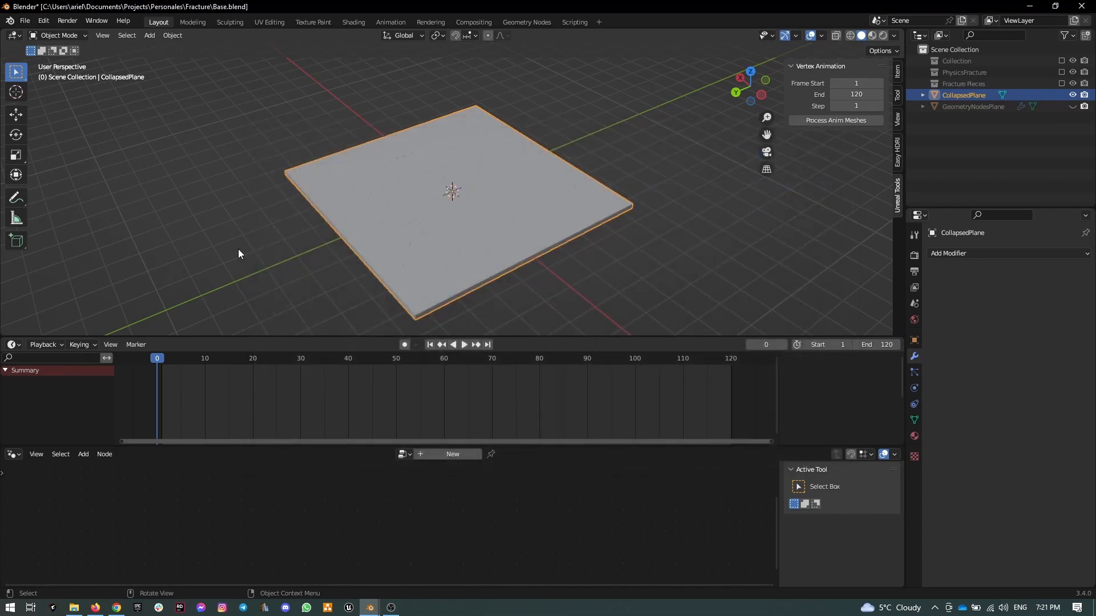
pyautogui.moveTo(170, 360); pyautogui.dragTo(135, 333)
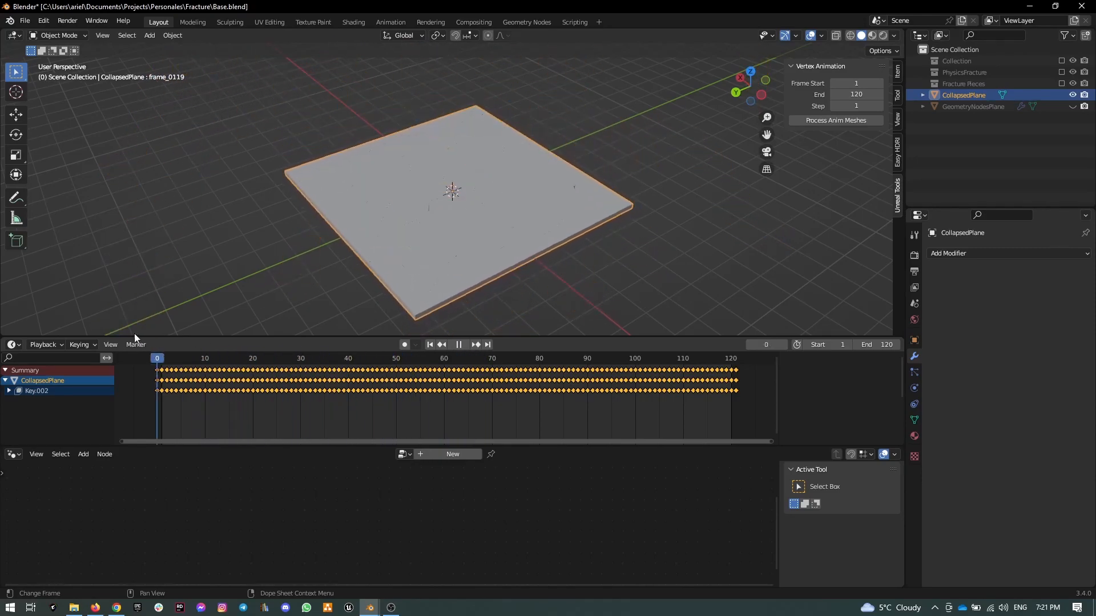
pyautogui.press('Escape')
# Examine CollapsedPlane's shape keys from the last frame back to Basis and review its keyframed animation on the timeline
pyautogui.click(915, 420)
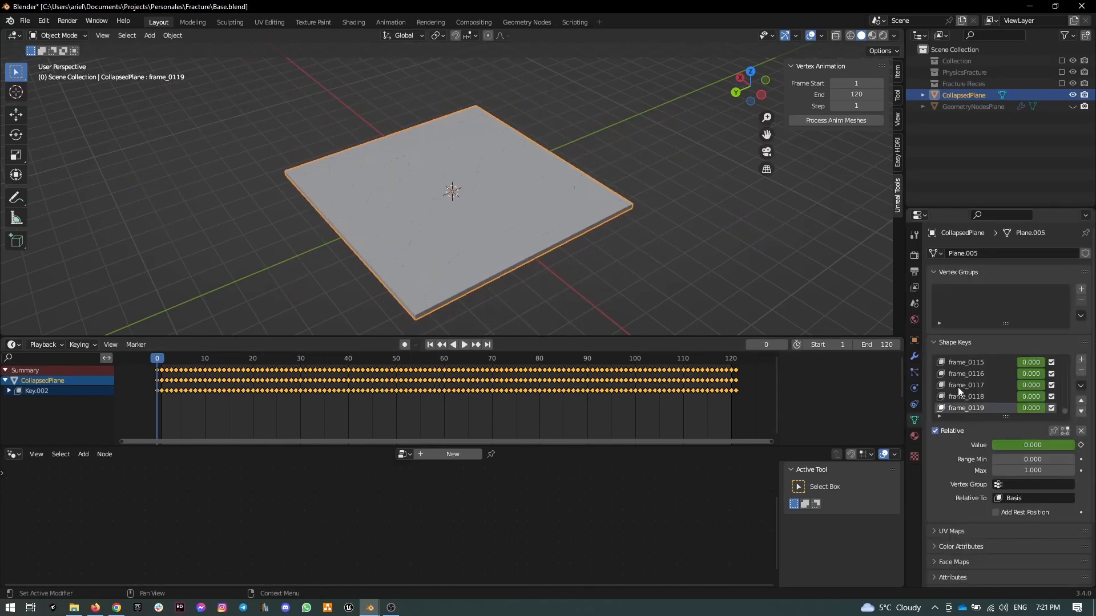
pyautogui.scroll(20, 985, 381)
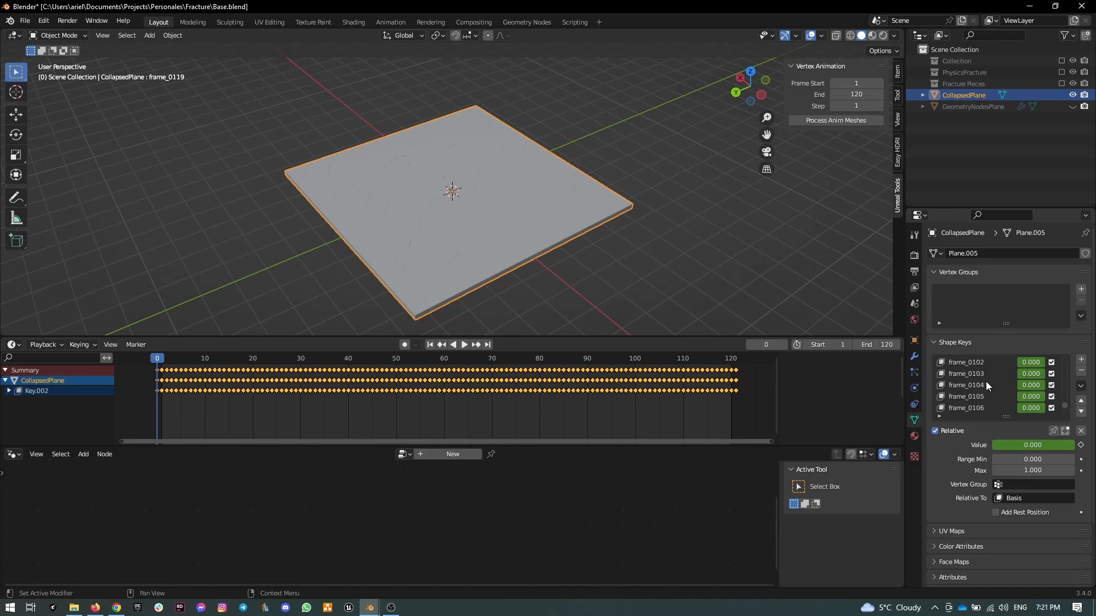
pyautogui.scroll(20, 993, 382)
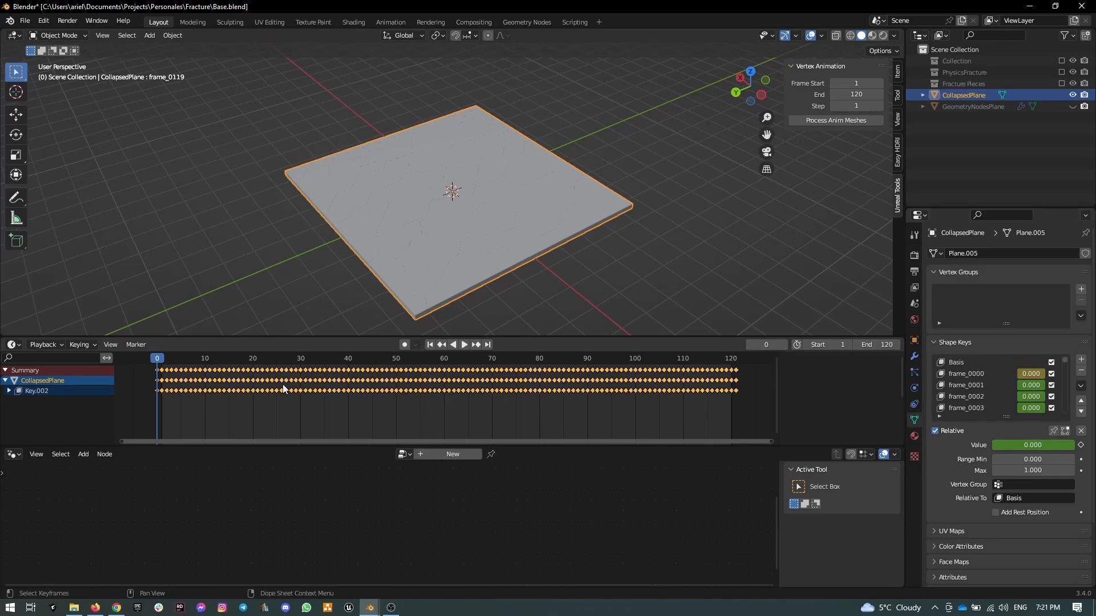
pyautogui.press('space')
pyautogui.moveTo(225, 364); pyautogui.dragTo(155, 394)
pyautogui.moveTo(255, 380); pyautogui.dragTo(152, 379)
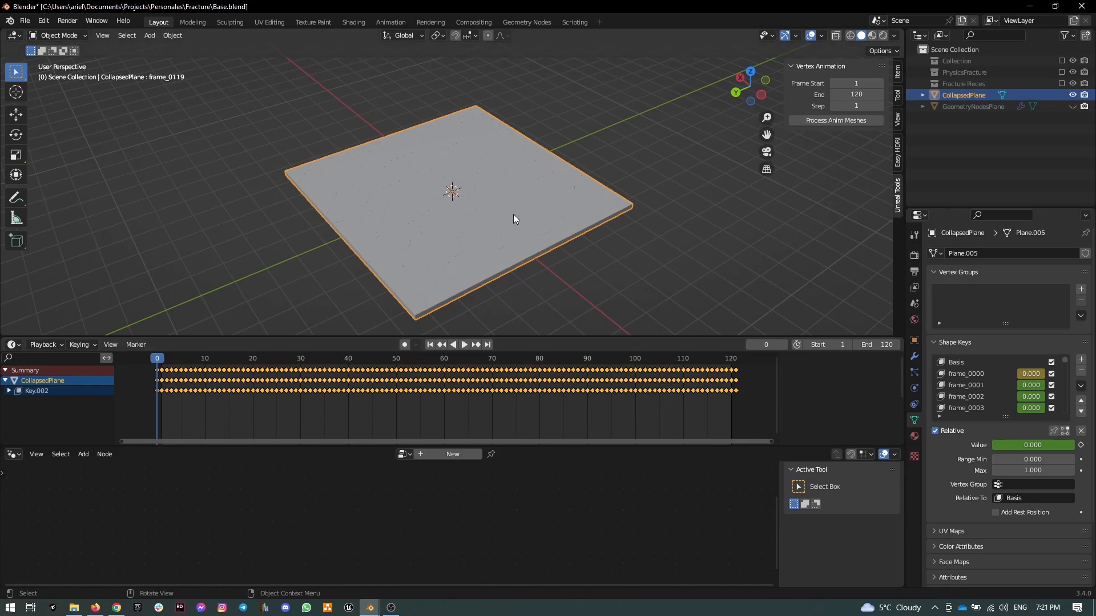
# Save the Blender file with the cached CollapsedPlane
pyautogui.click(828, 121)
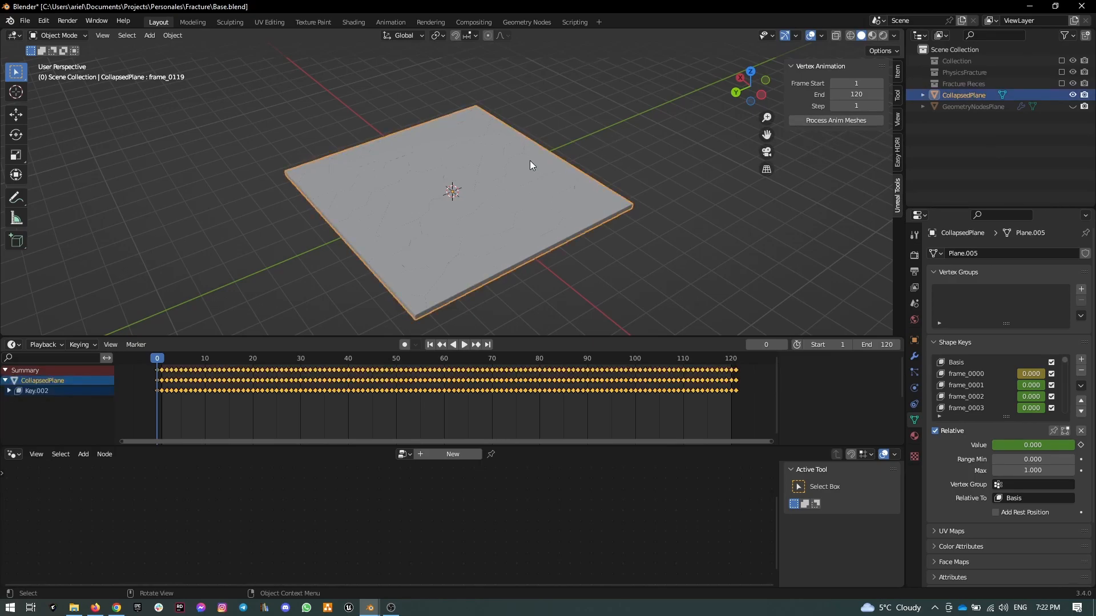
pyautogui.hotkey('ctrl', 's')
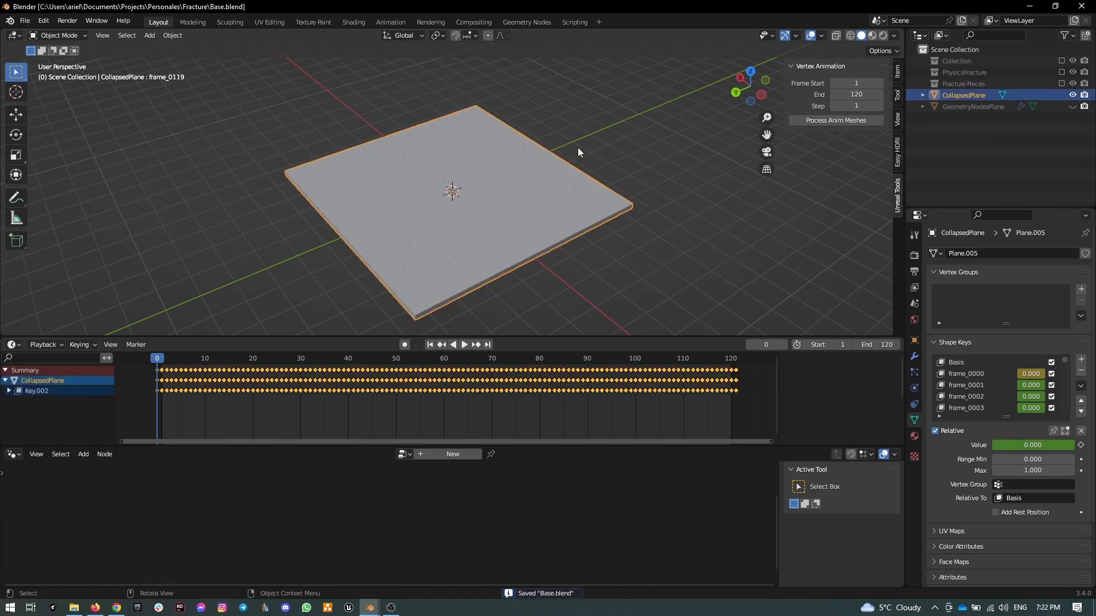